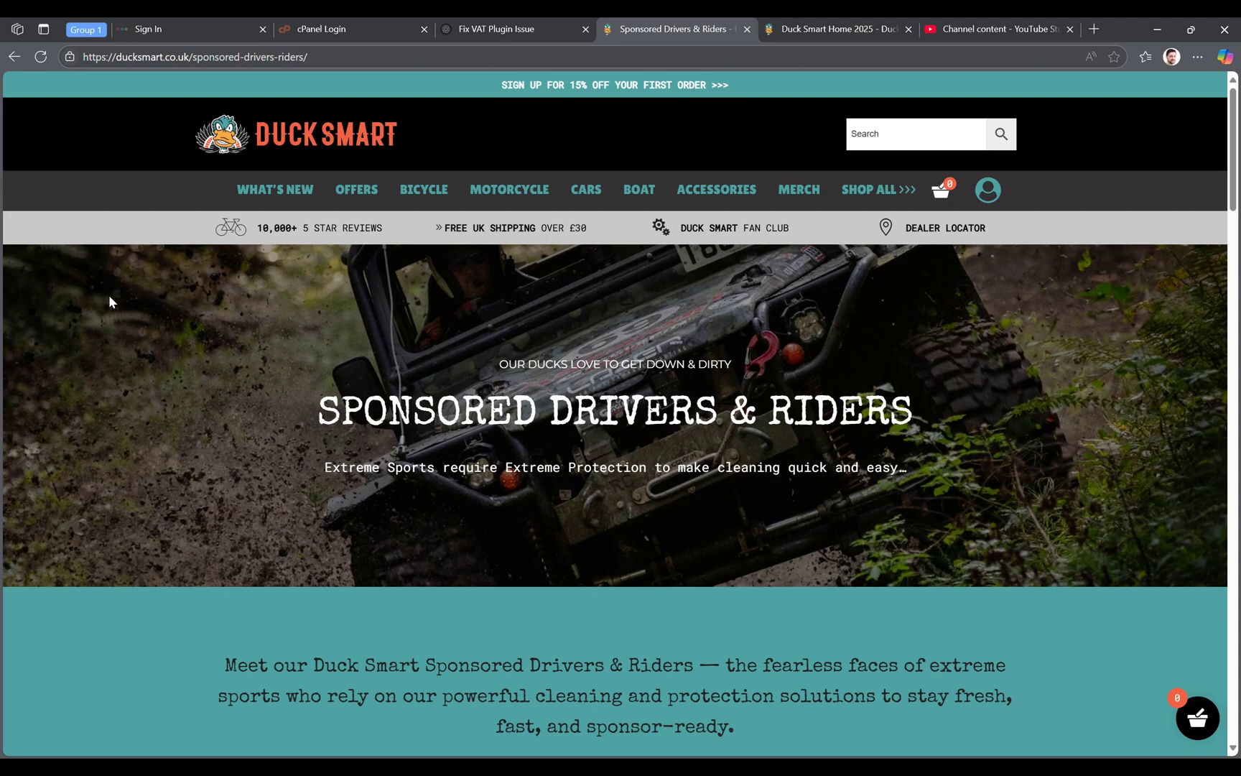
- Look over the Sponsored Drivers & Riders page and open it for editing with Tatsu
scroll(184, 356, down, 5)
scroll(188, 360, down, 2)
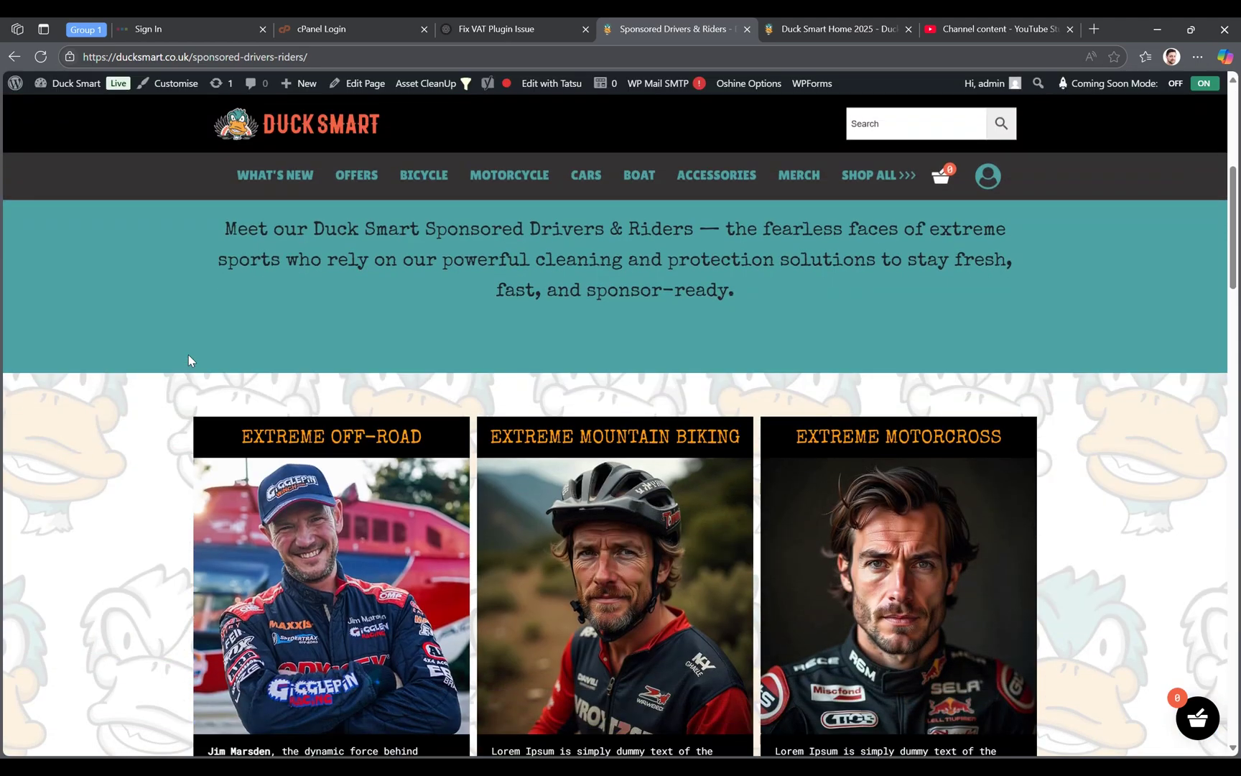
mouse_move(251, 488)
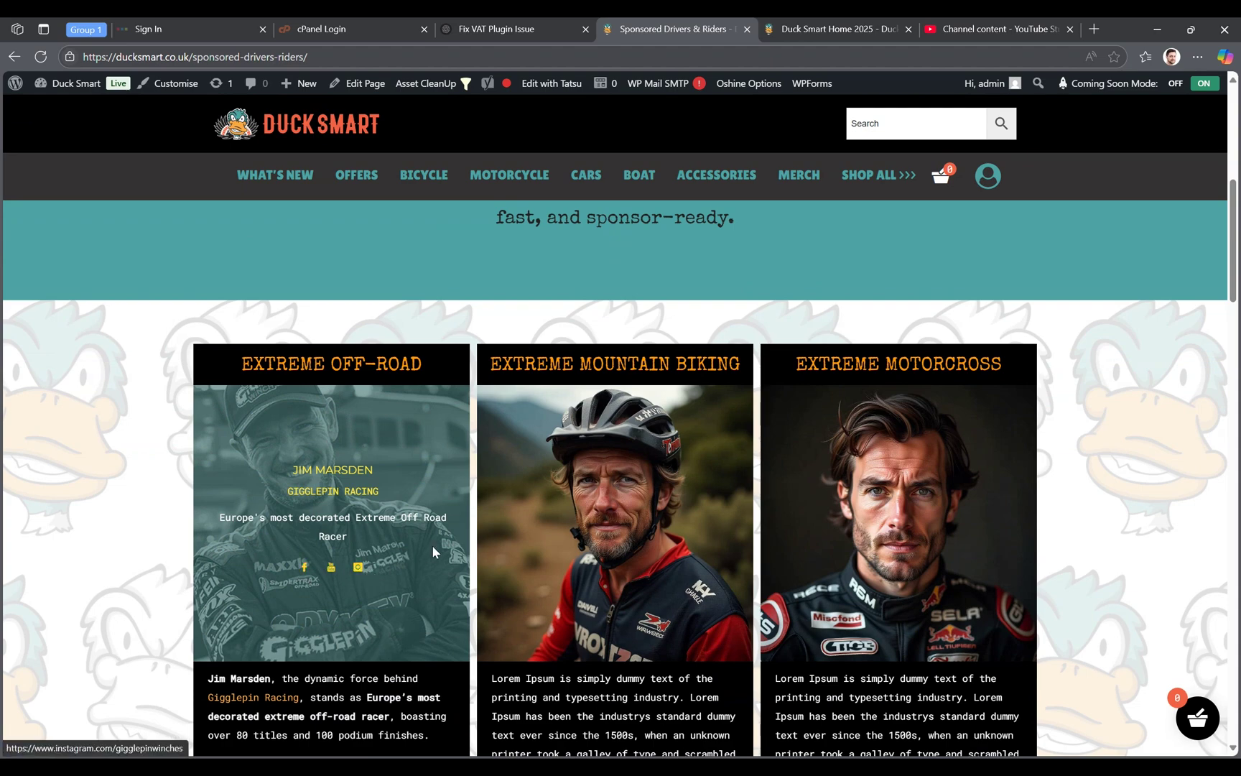
scroll(278, 474, up, 3)
scroll(276, 474, up, 4)
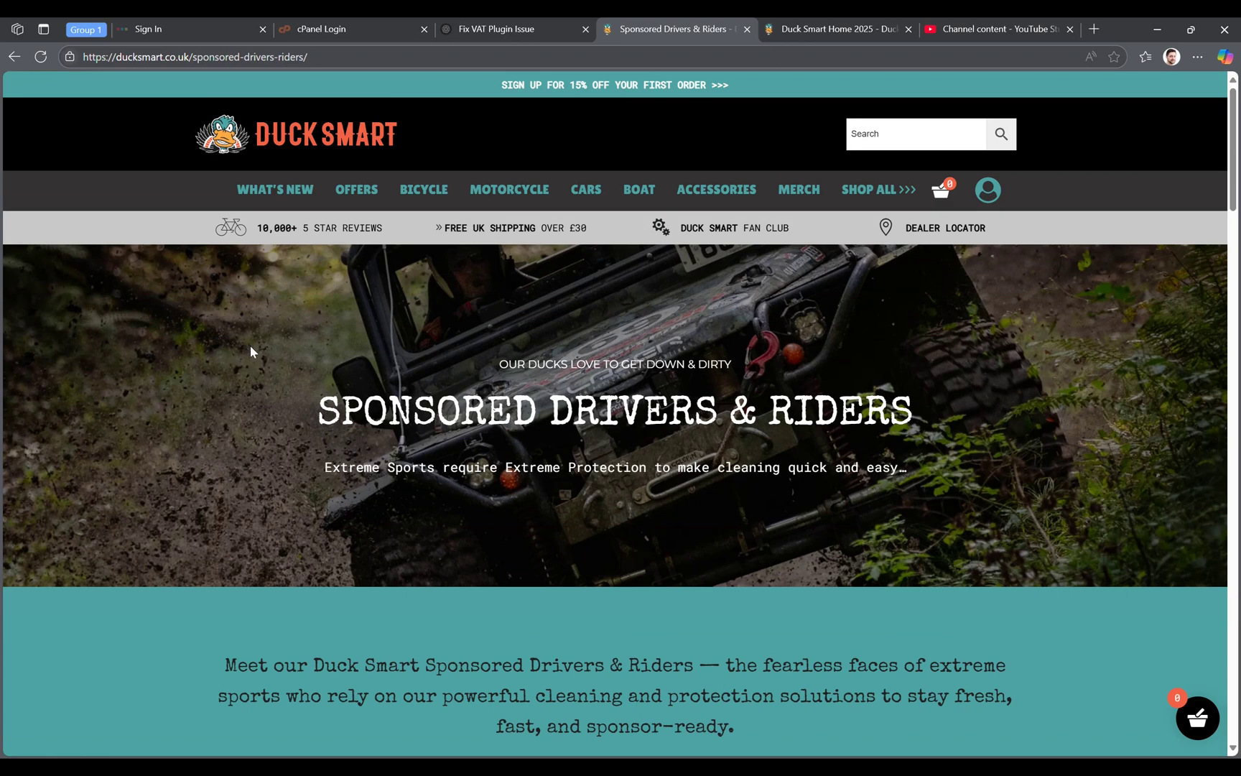
scroll(250, 352, down, 3)
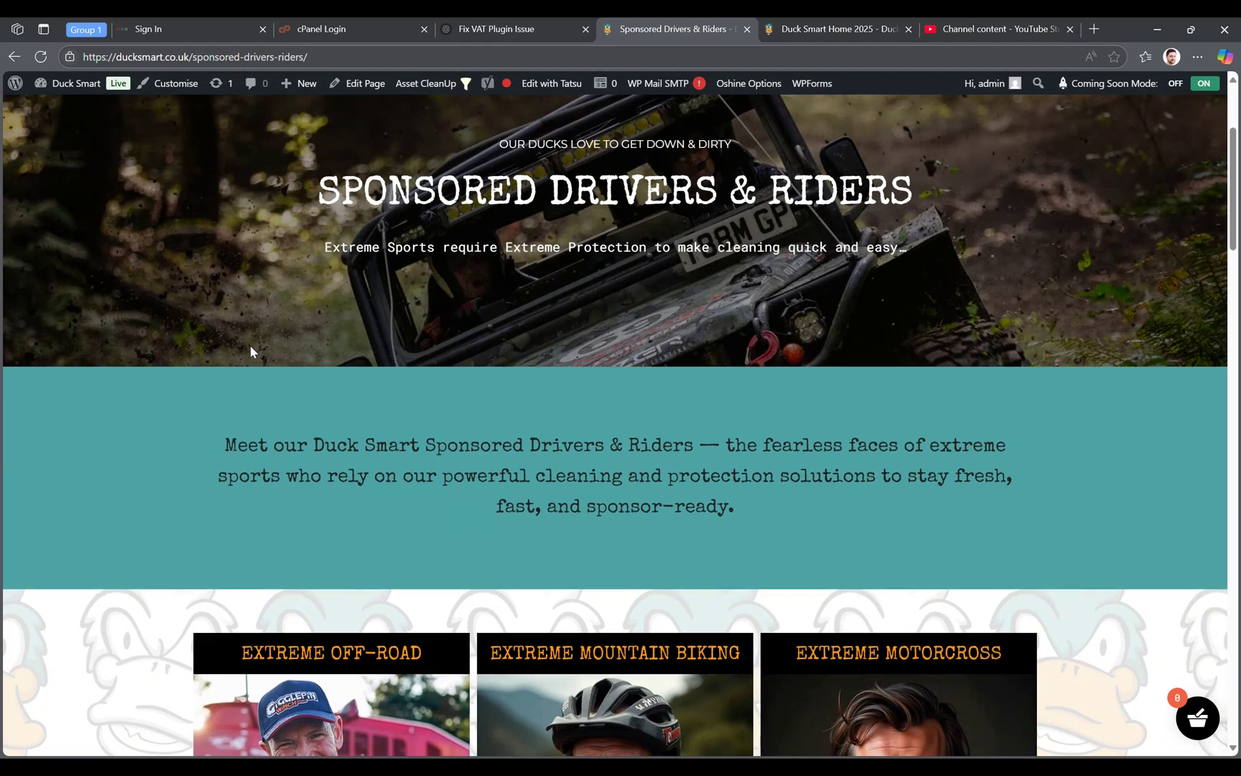
scroll(251, 352, down, 1)
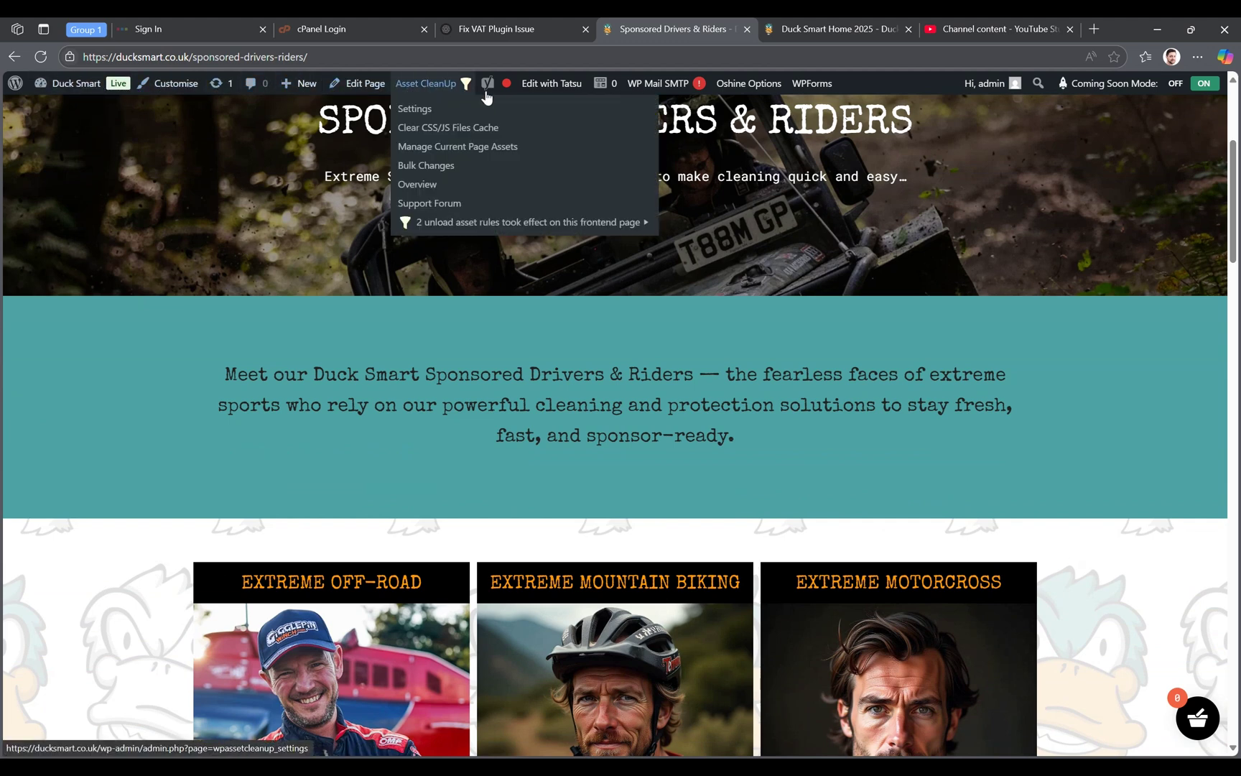
click(542, 85)
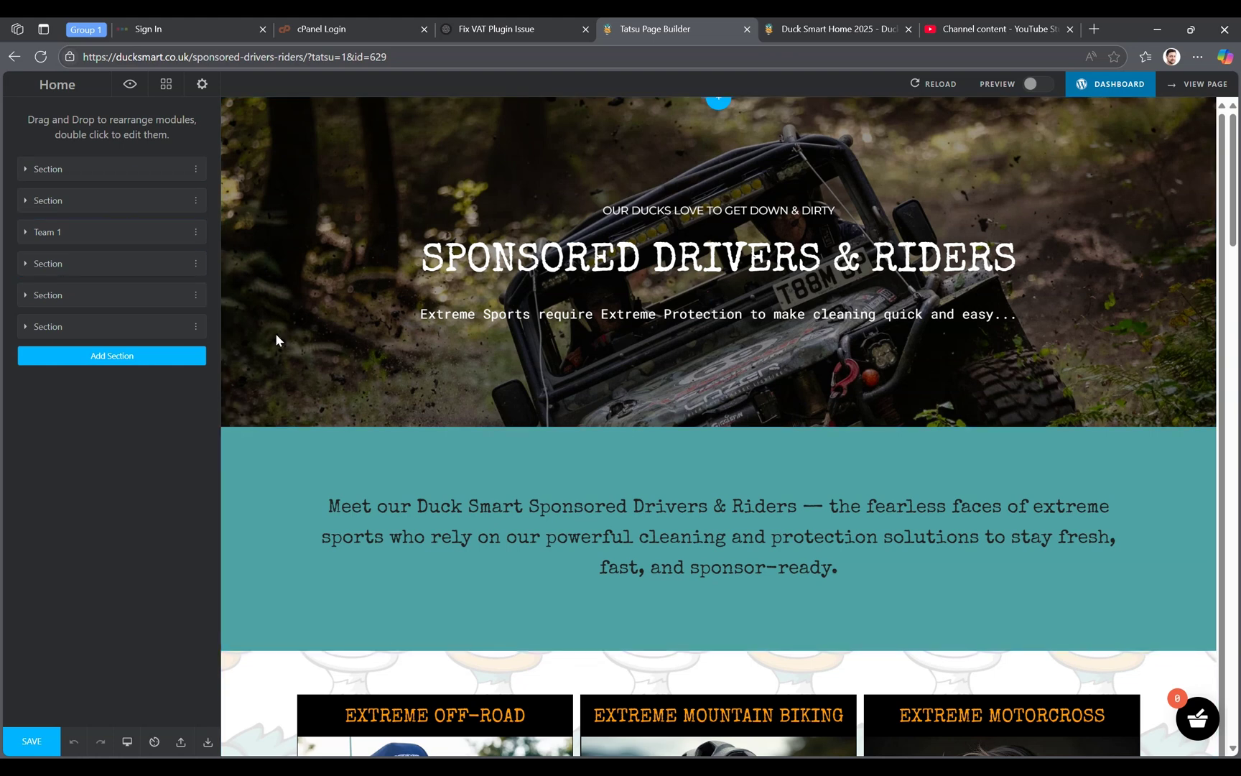
- Delete the end of the word "DOWN" in the banner's small tagline and retype it as "DOWN"
click(735, 216)
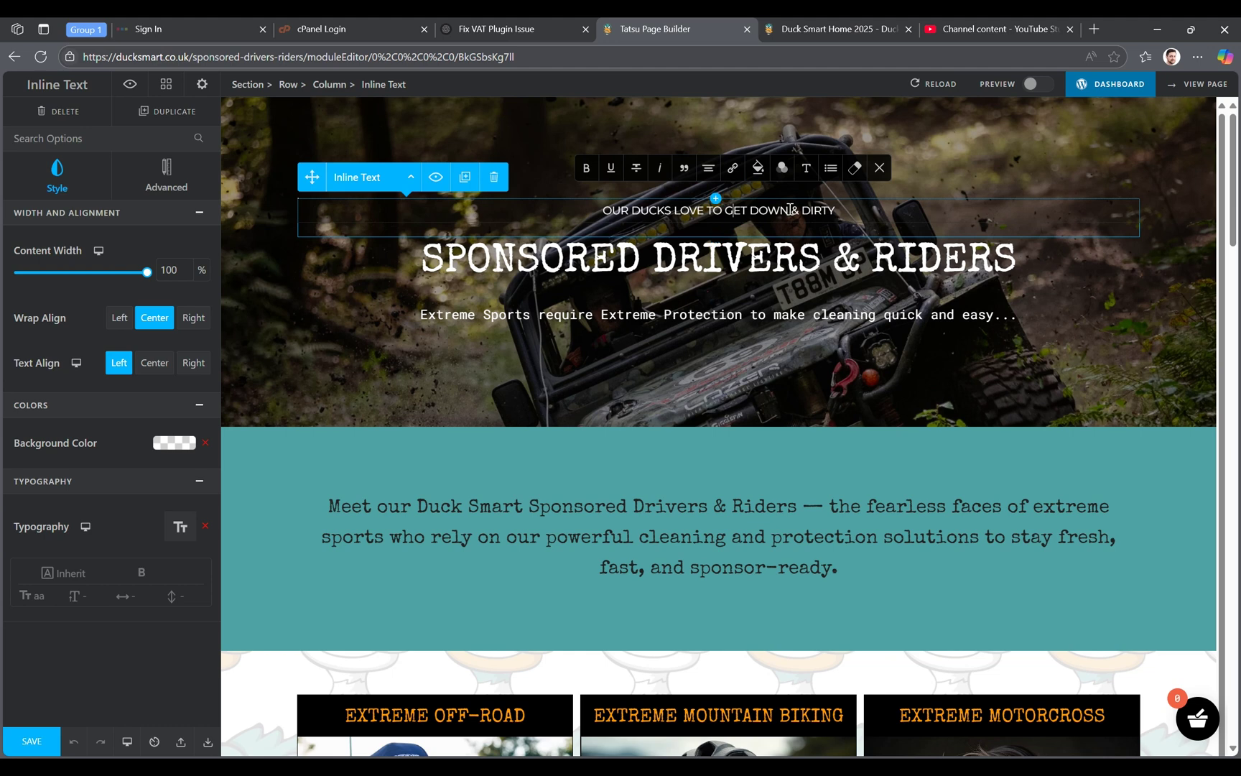
click(884, 239)
key(BackSpace)
key(BackSpace)
key(BackSpace)
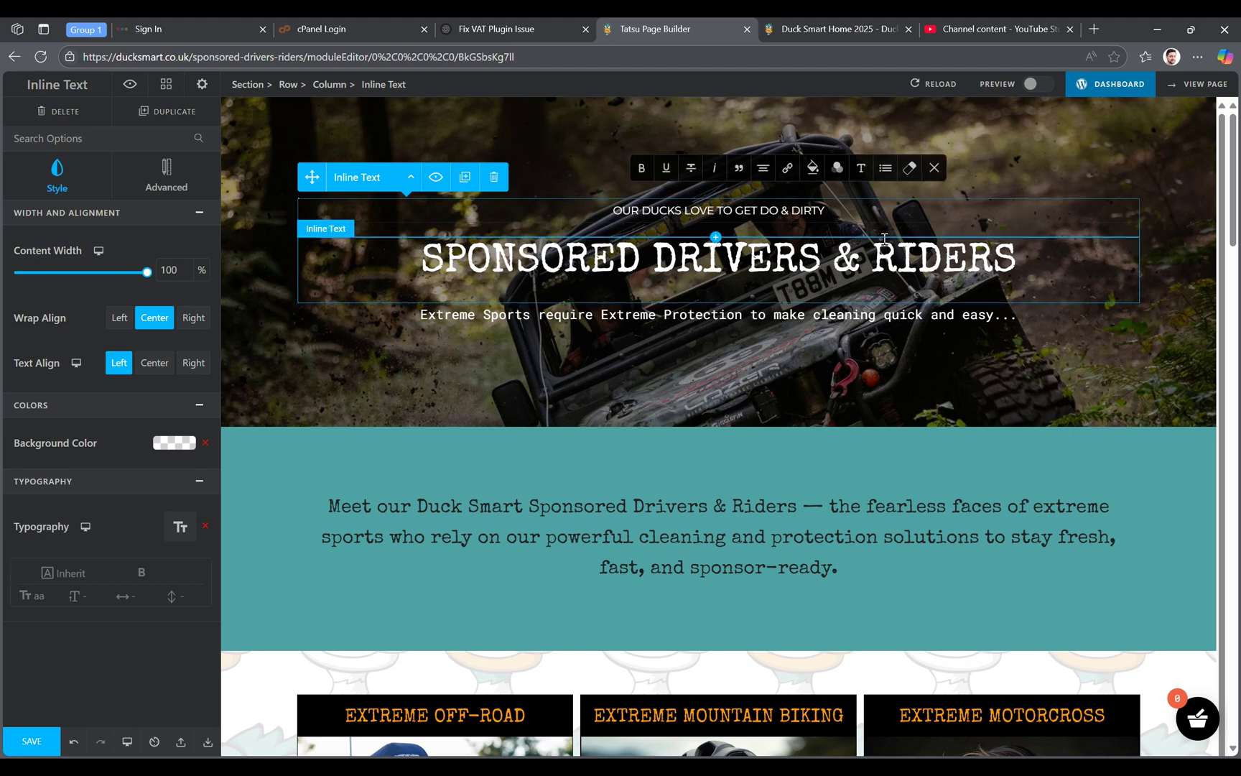
text(OWN)
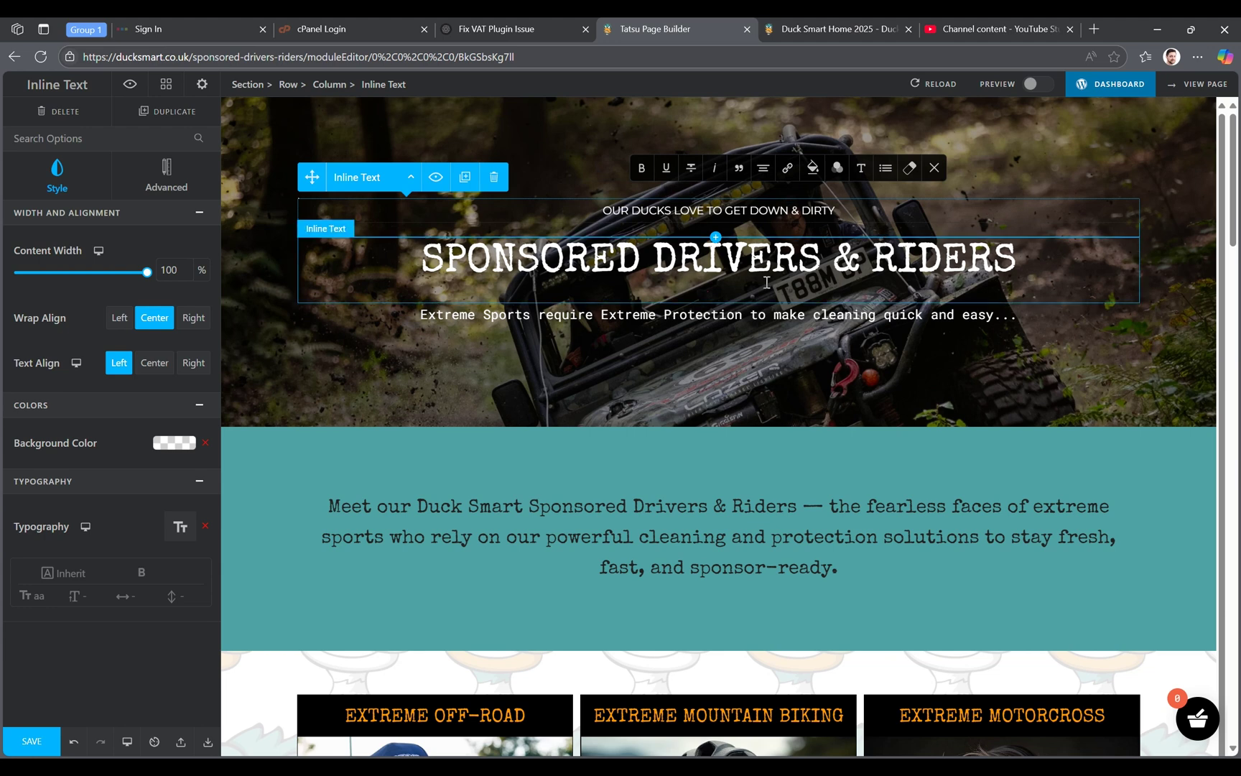
- Open the introductory paragraph's text block for editing and select its whole text to inspect the formatting
click(671, 531)
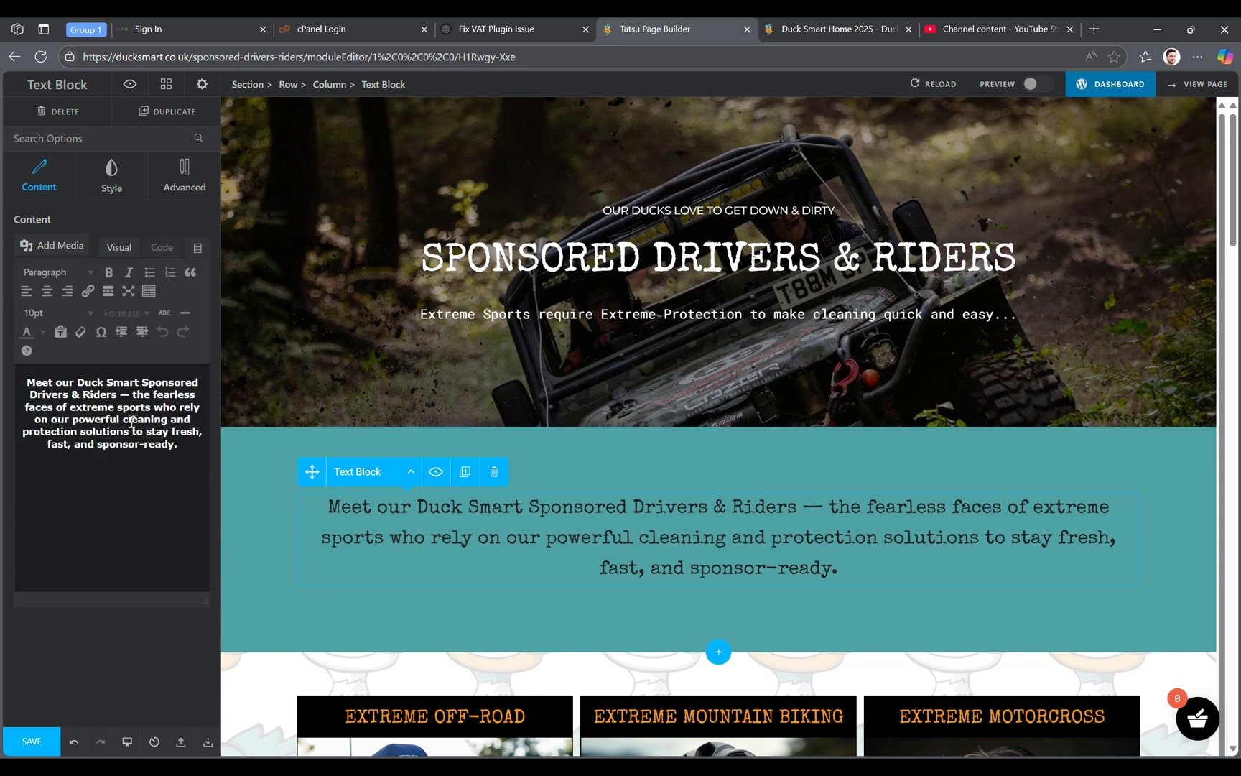
click(185, 449)
drag(184, 449, 4, 389)
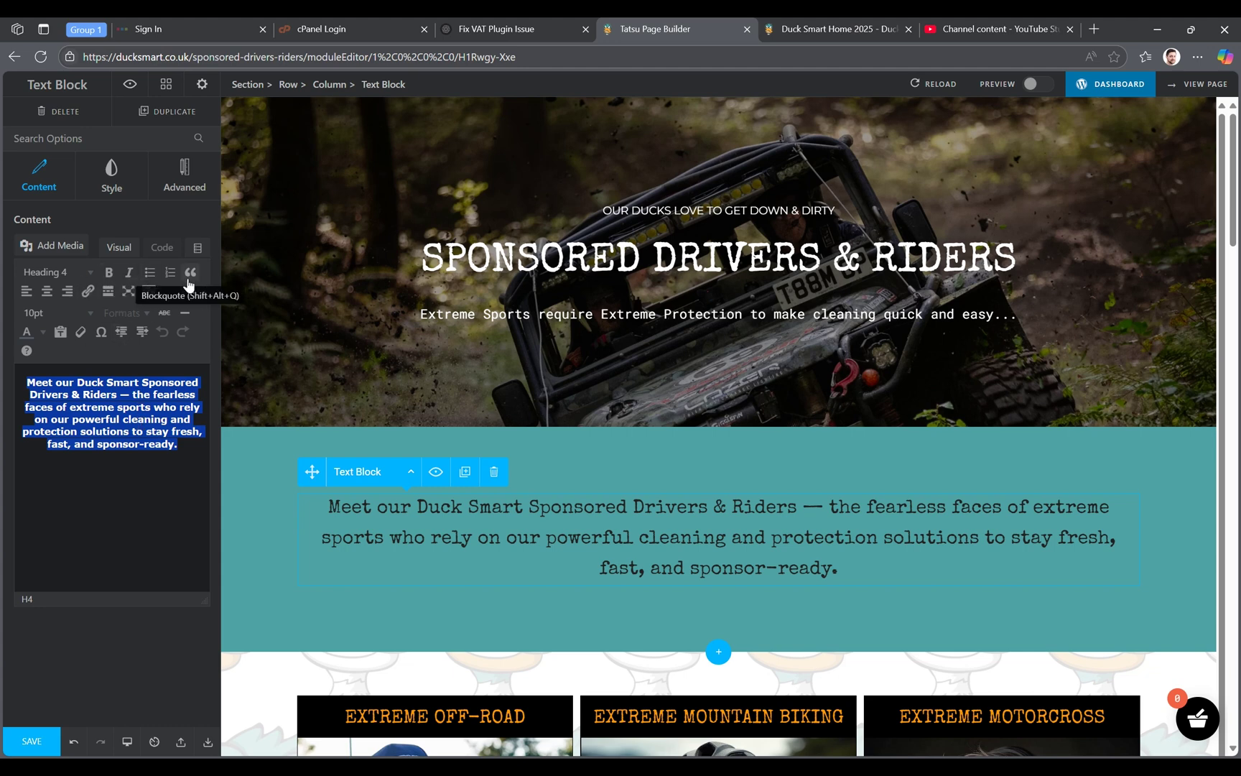
click(192, 440)
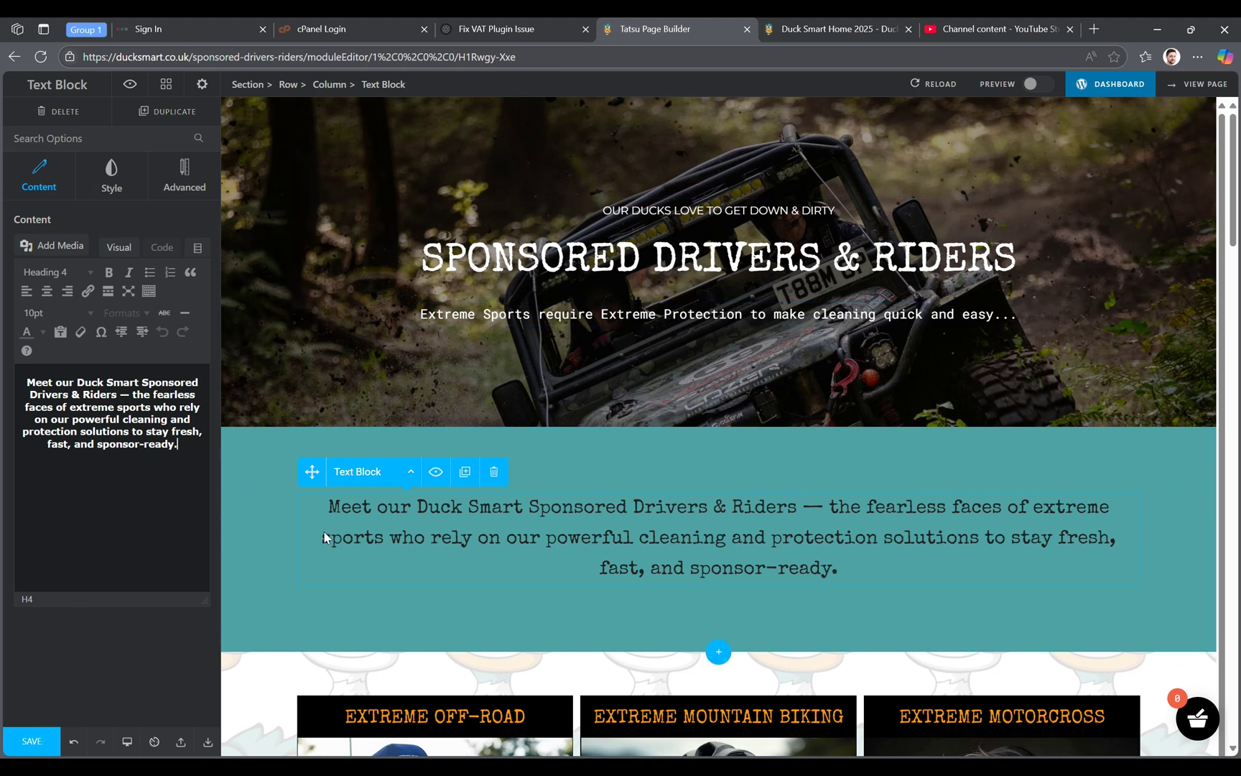
- Open the "EXTREME OFF-ROAD" column heading's text block for editing
click(364, 642)
scroll(396, 588, down, 2)
scroll(396, 588, down, 5)
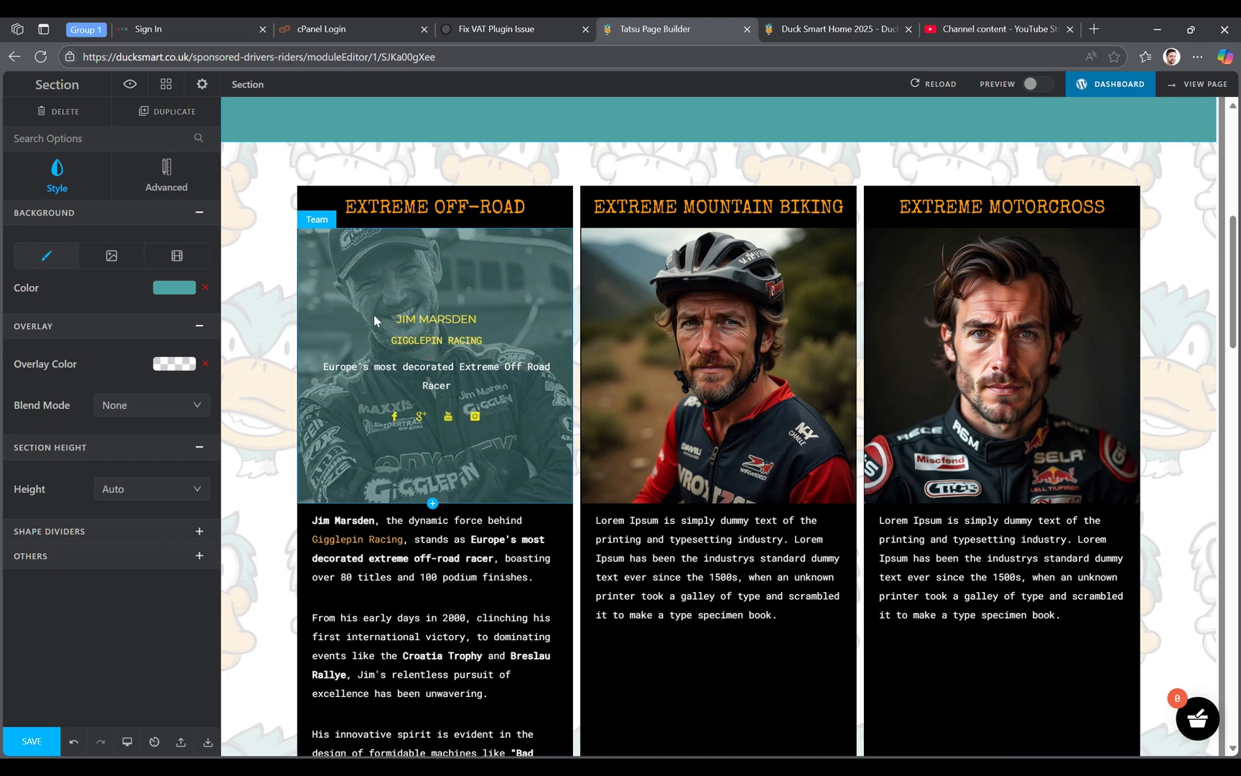
click(415, 205)
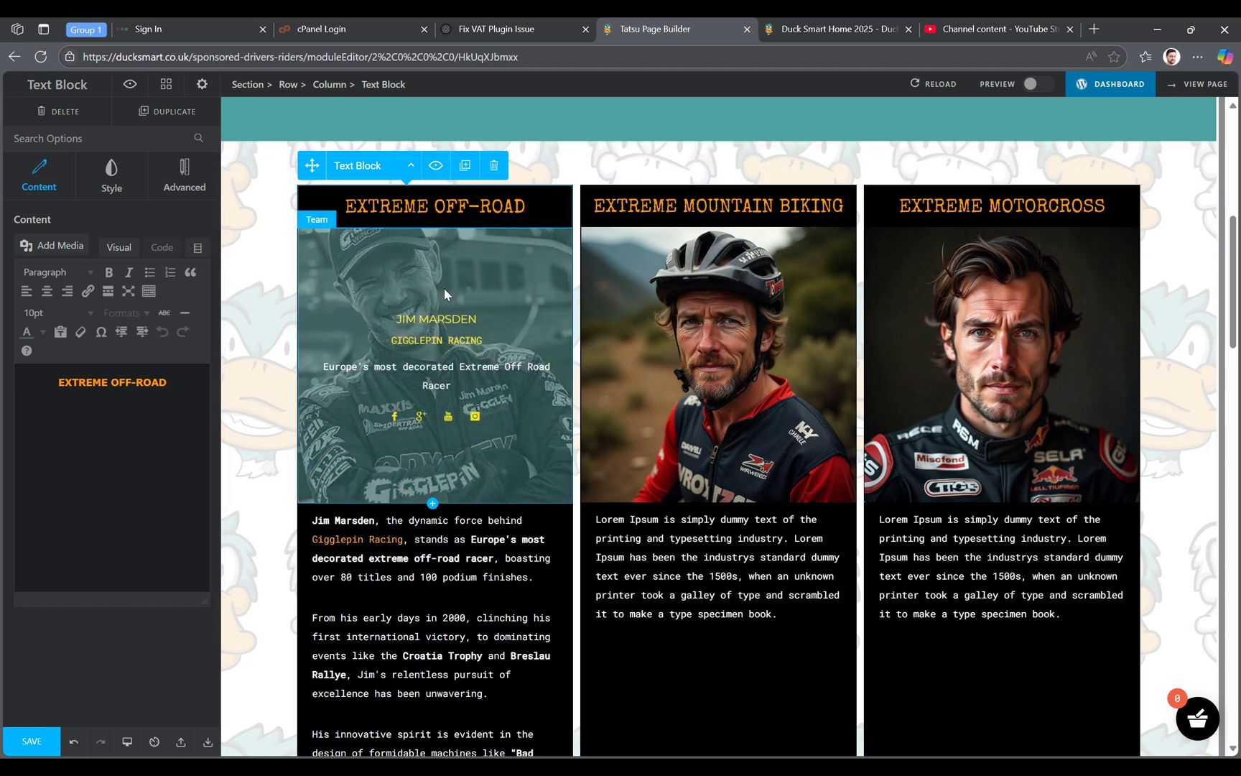
- Open the off-road racer's team module and inspect its title, designation and description values
click(403, 285)
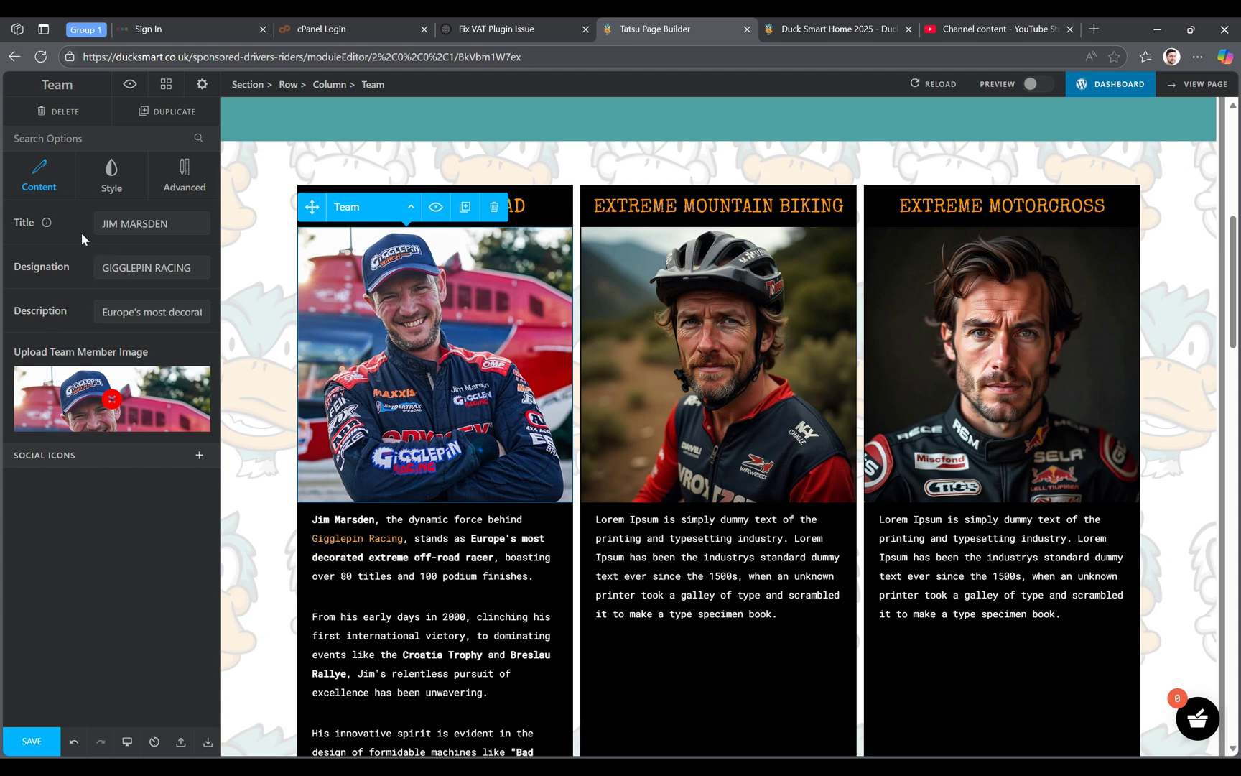
drag(172, 223, 84, 225)
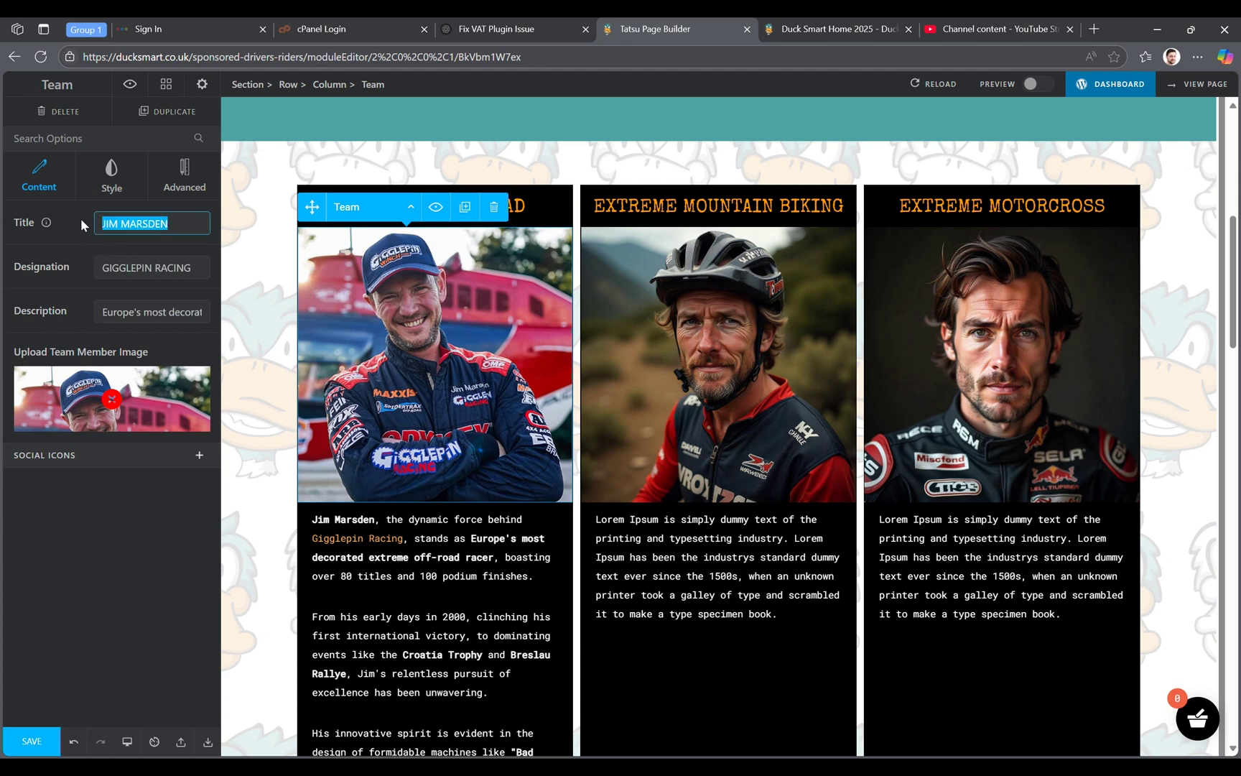
drag(194, 268, 84, 269)
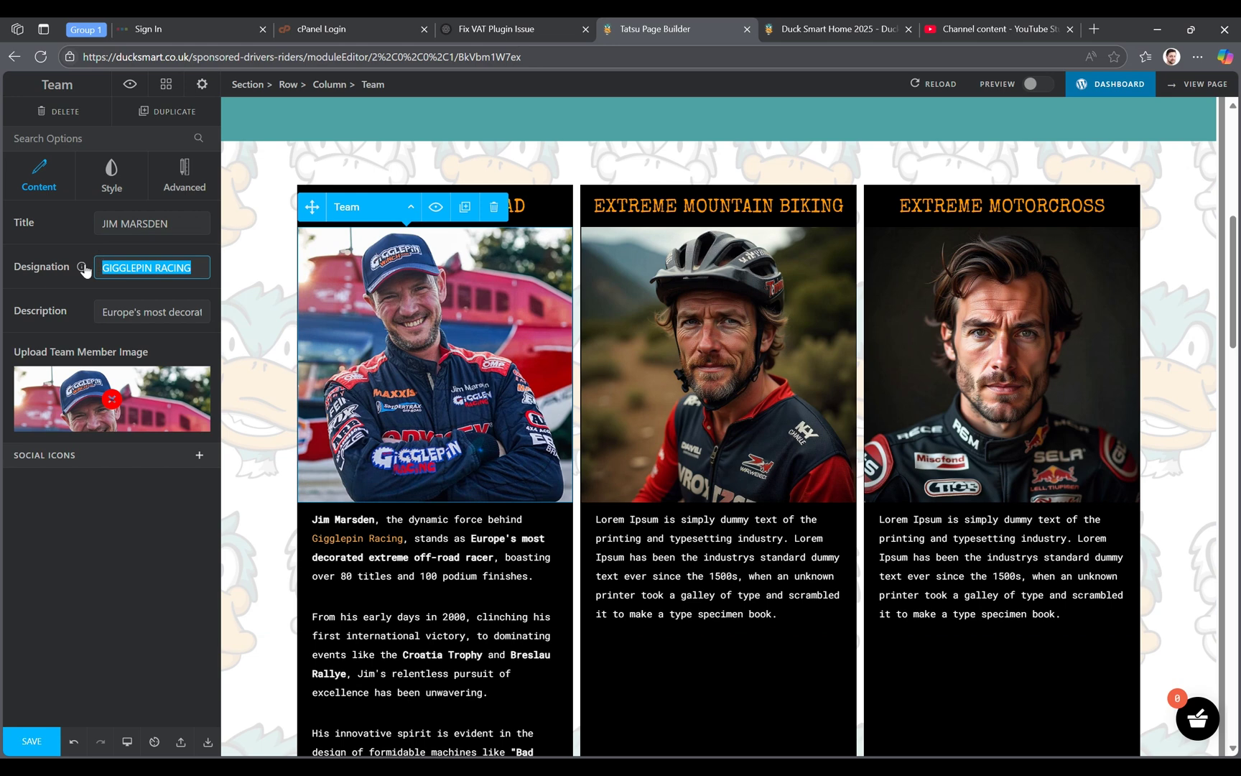
mouse_move(84, 269)
drag(101, 313, 208, 314)
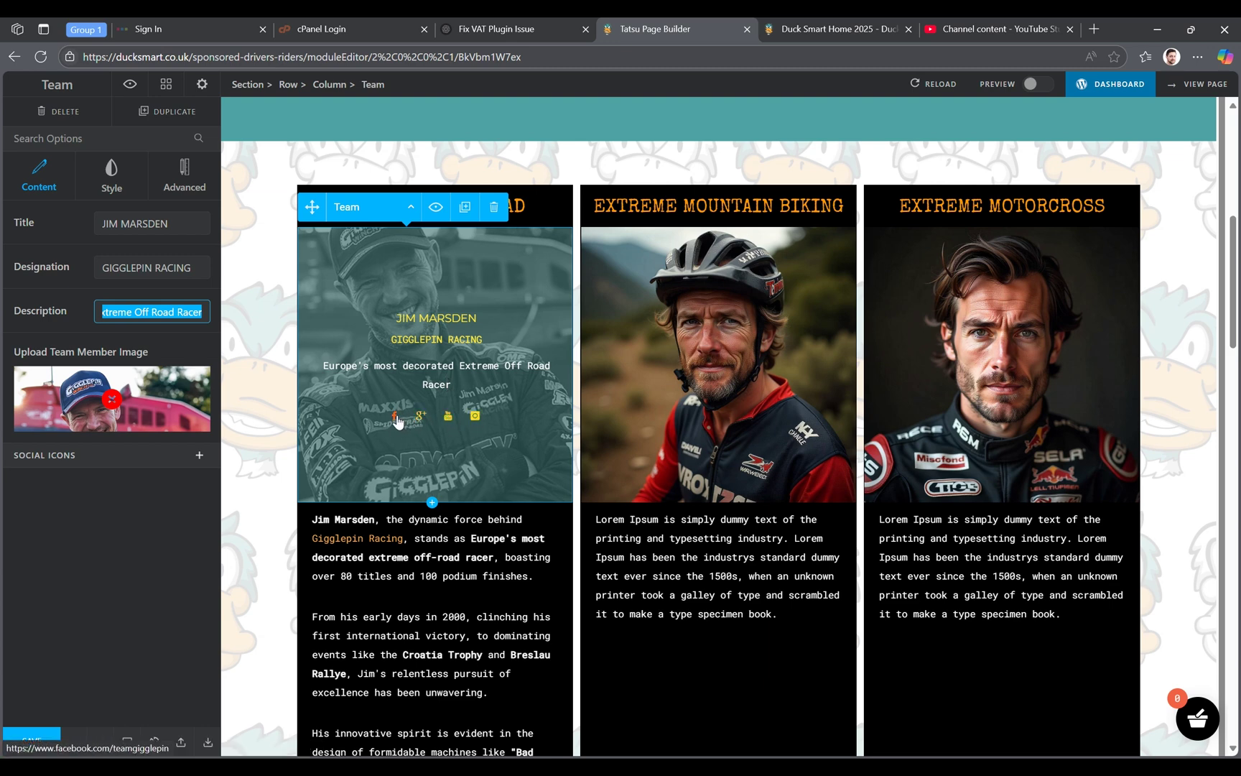
- Expand the team module's social icon settings and review the available profile link fields
click(200, 460)
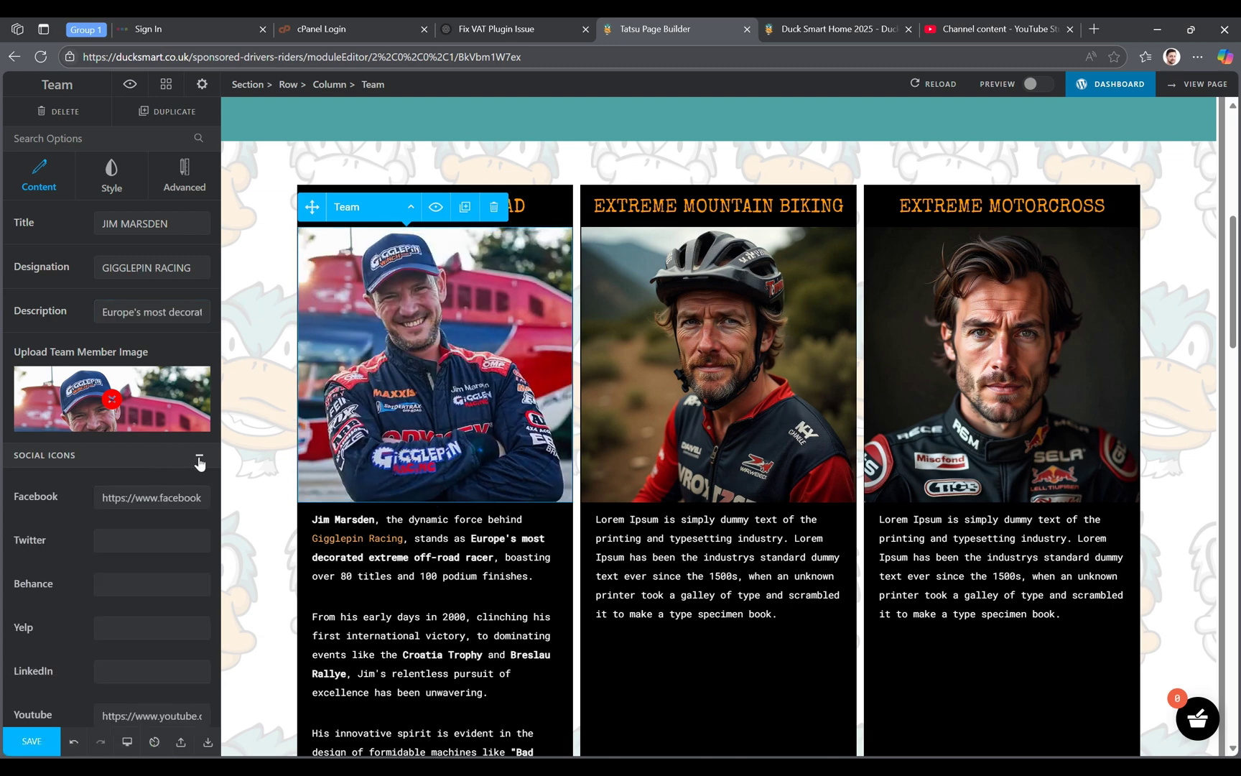
scroll(112, 485, down, 2)
click(112, 480)
scroll(112, 480, down, 2)
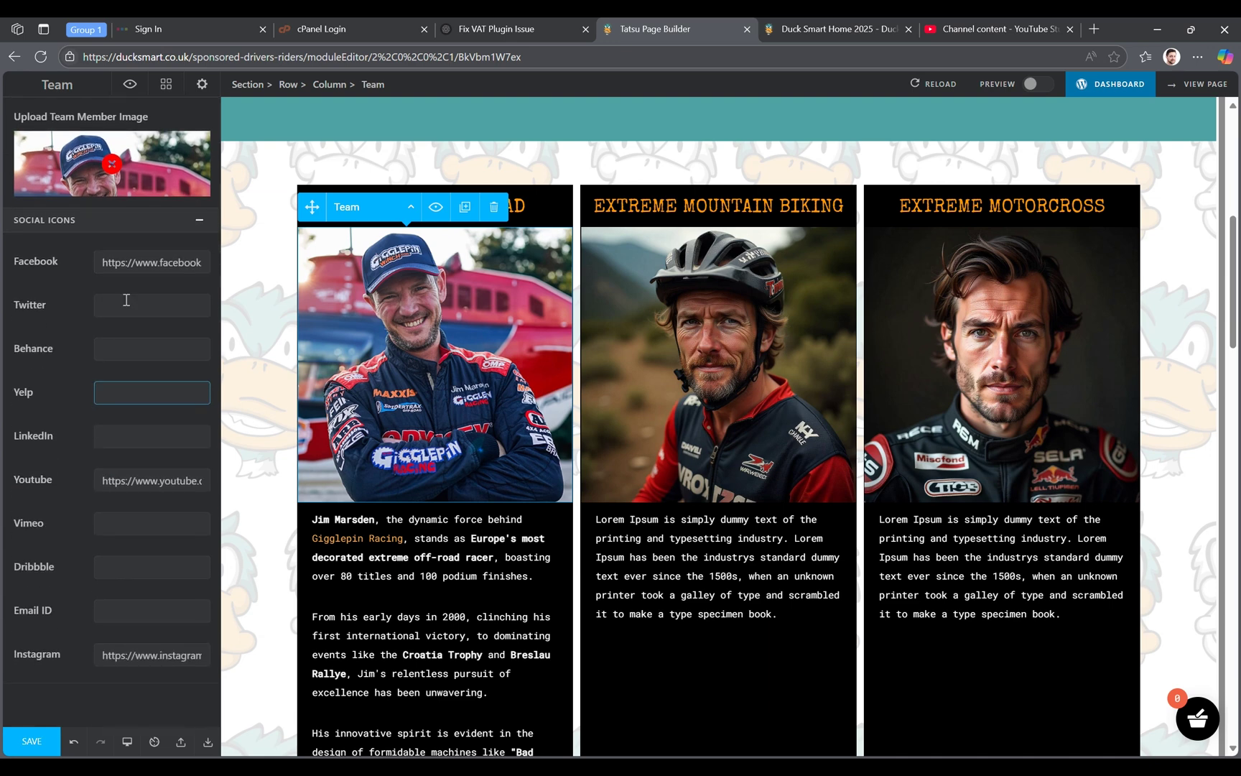
click(135, 434)
scroll(135, 433, up, 4)
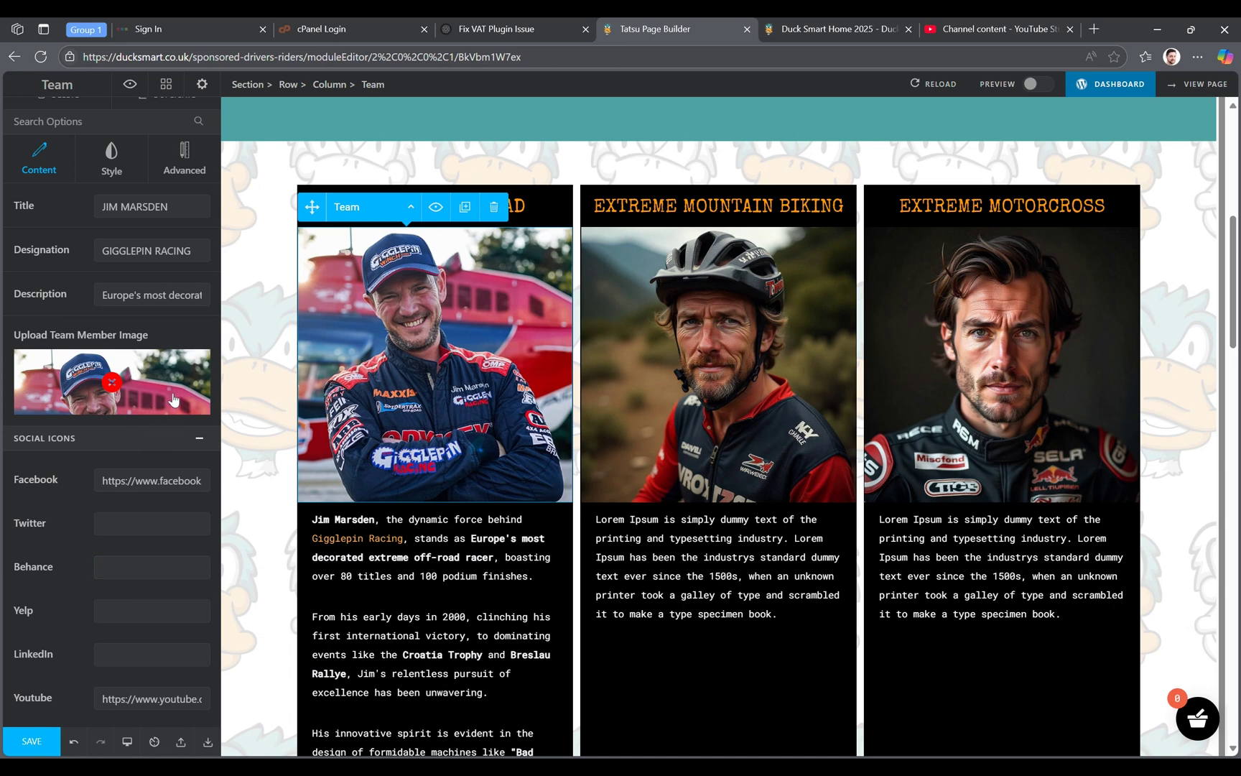
- Open the media library for the team member image and check the pixel dimensions of the off-road racer's non-square AVIF portrait
click(173, 399)
click(173, 400)
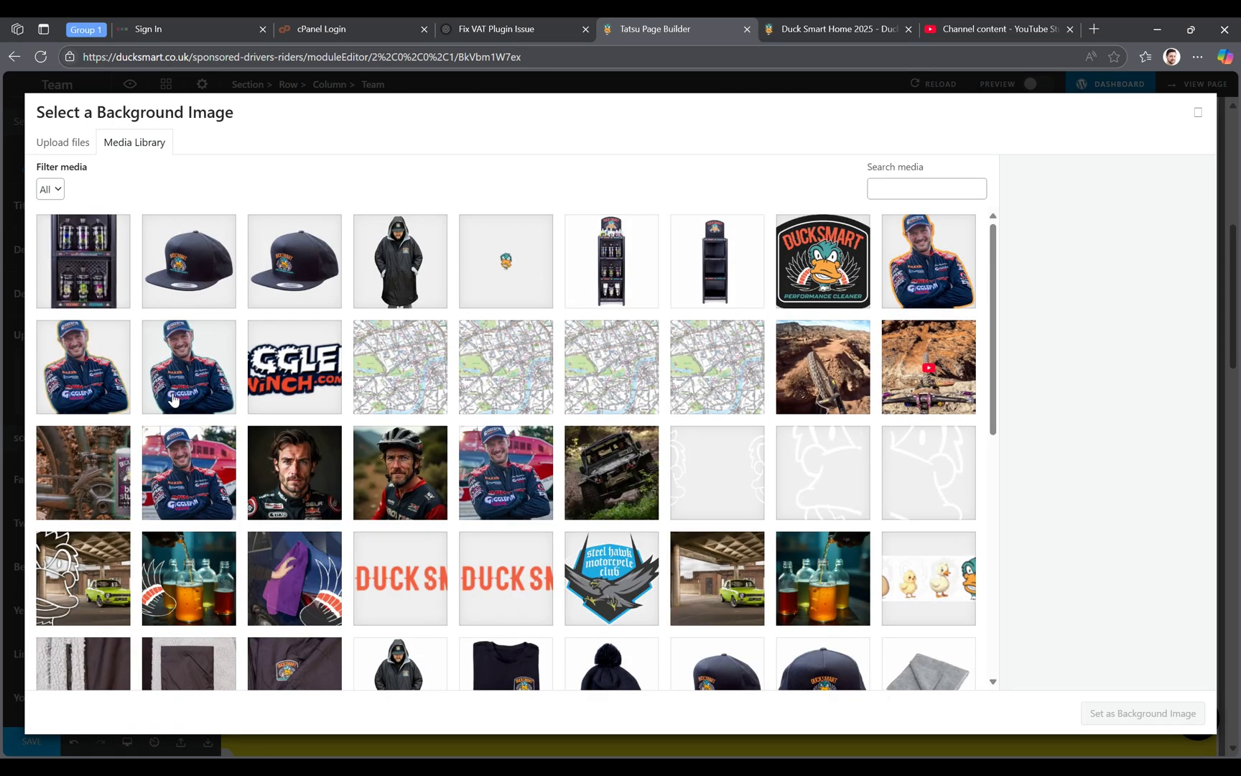
click(184, 471)
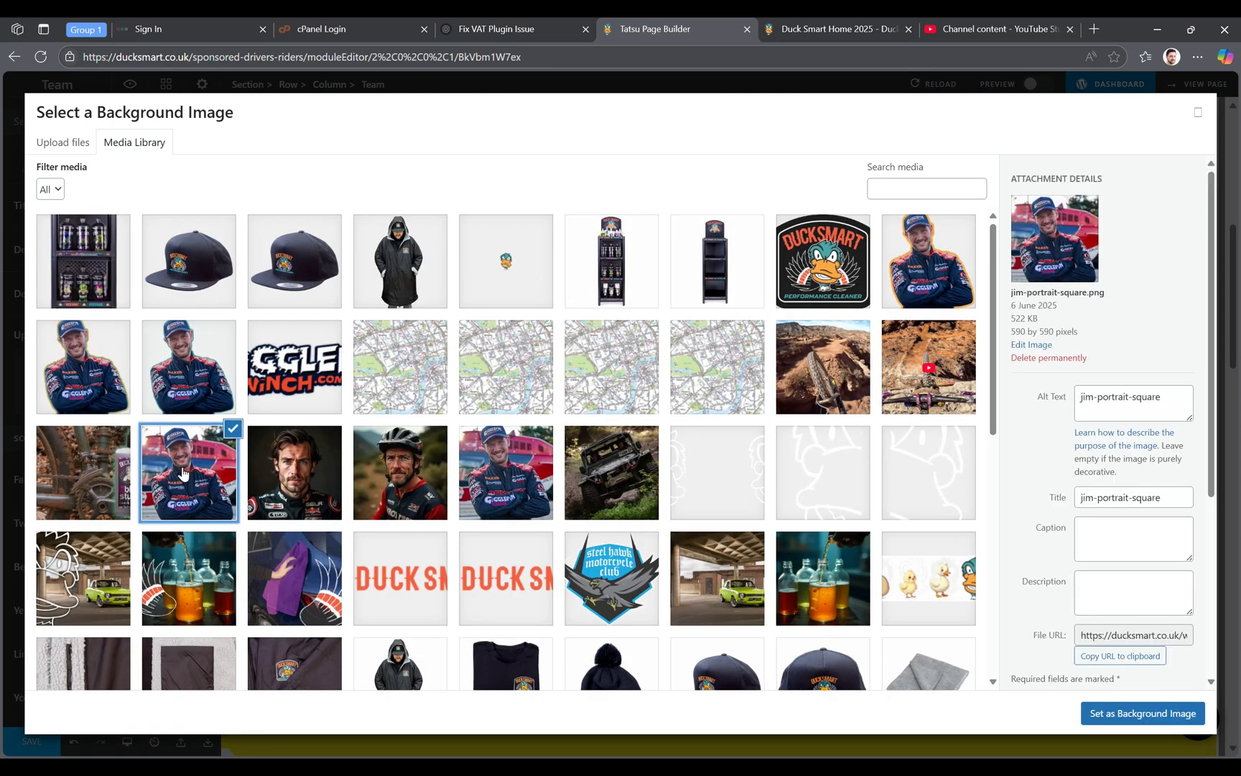
click(487, 490)
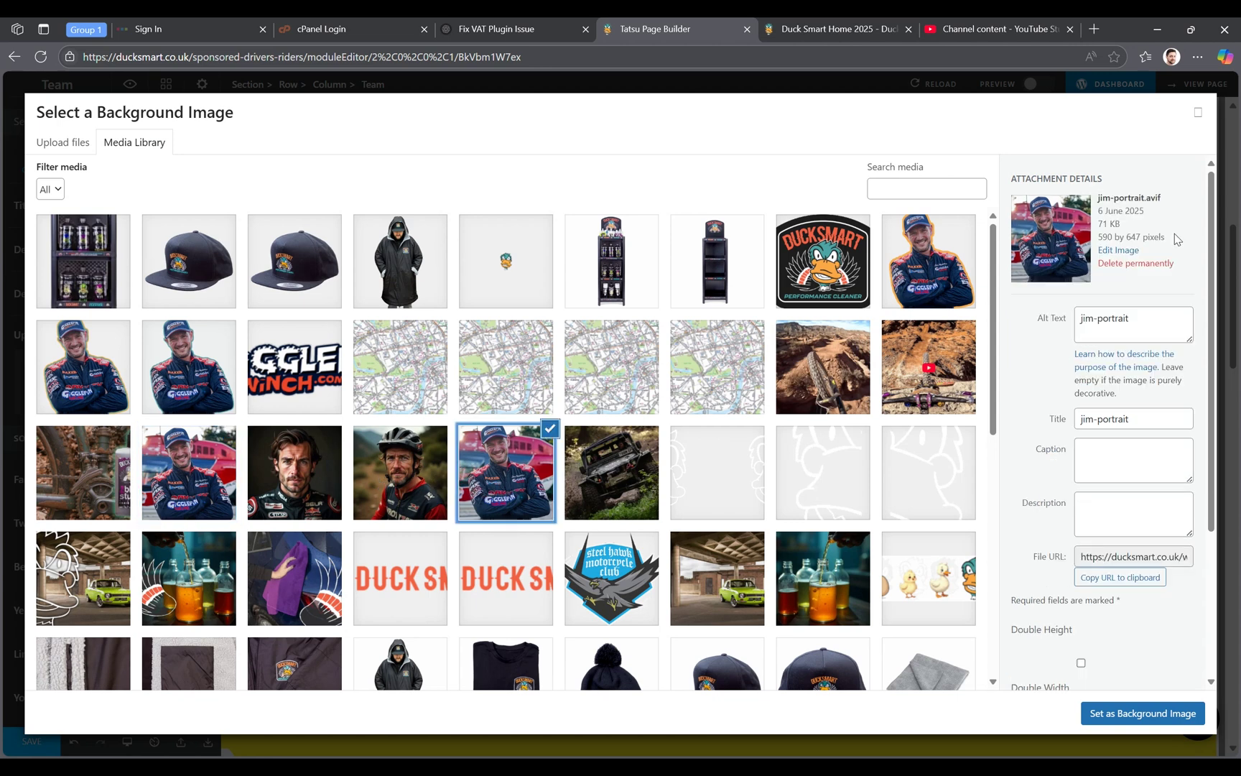
double_click(1106, 236)
drag(1107, 235, 1162, 253)
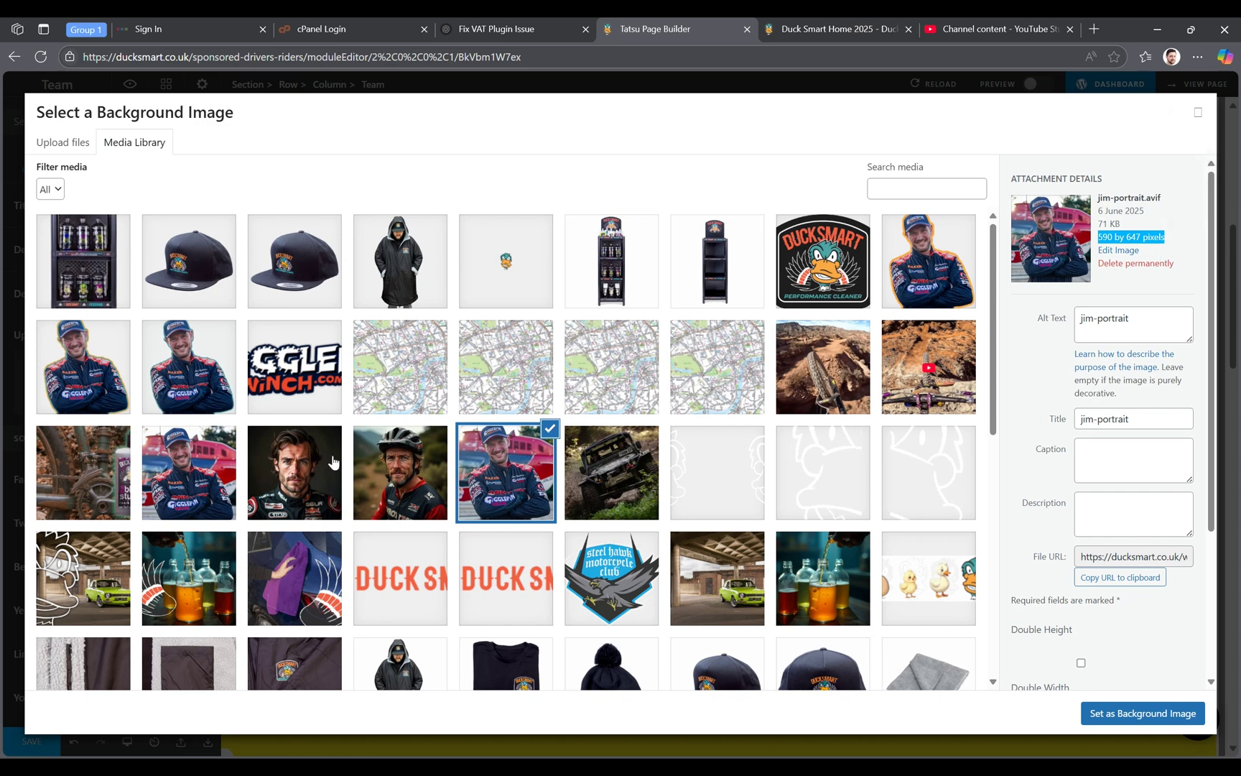
- Check the pixel dimensions of the square off-road racer portrait, the motocross rider portrait and mountain-biker.jpeg
click(200, 479)
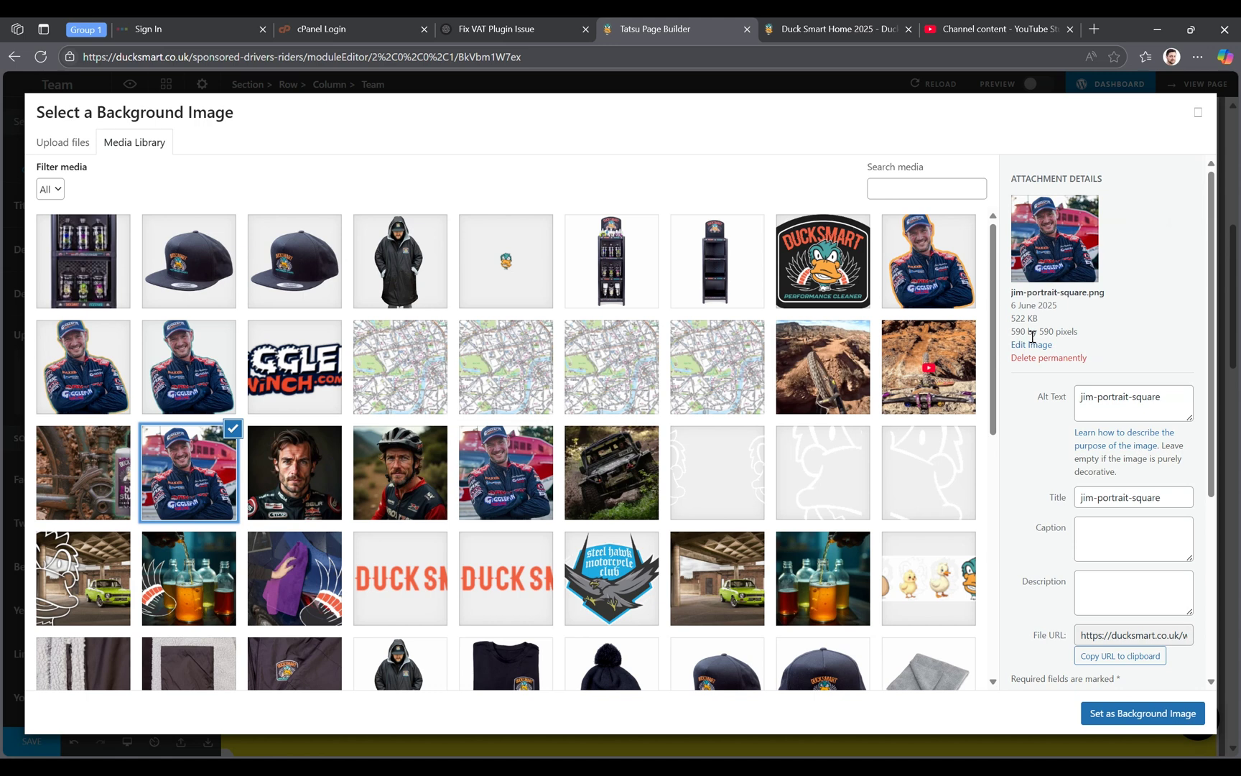
drag(1010, 332, 1082, 336)
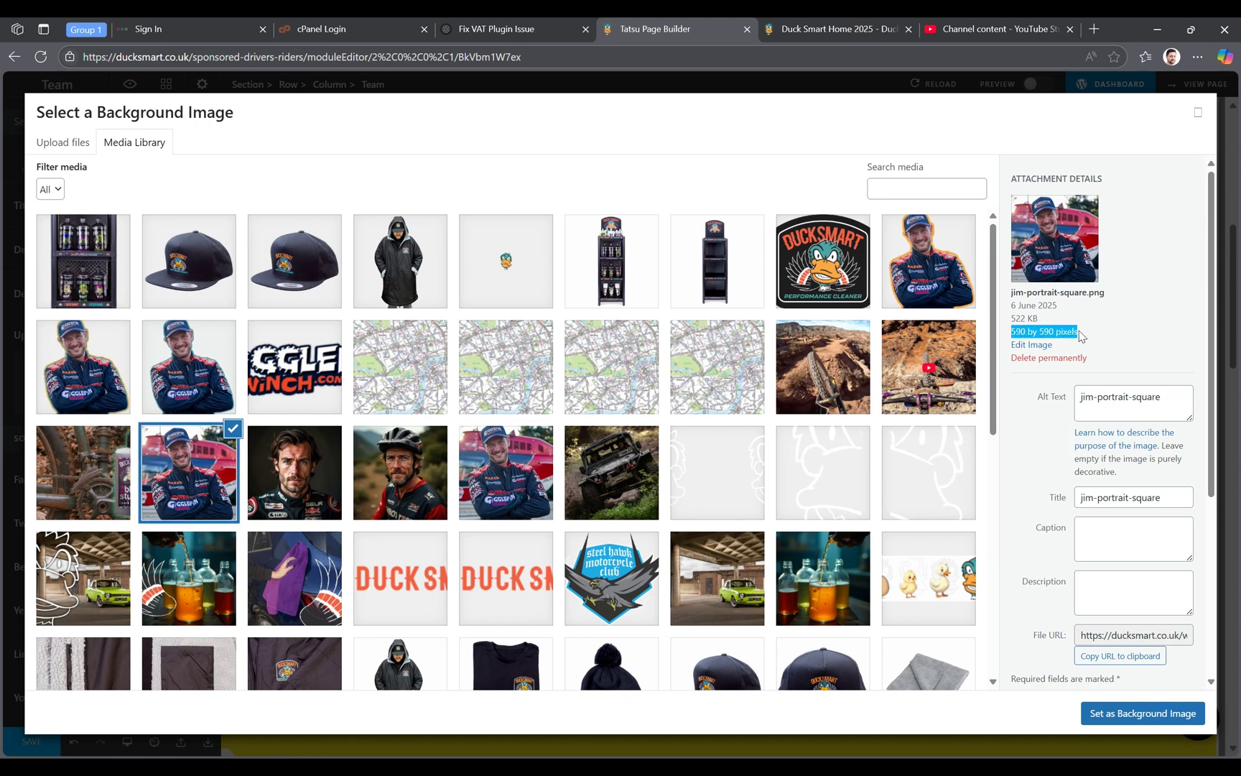
click(308, 475)
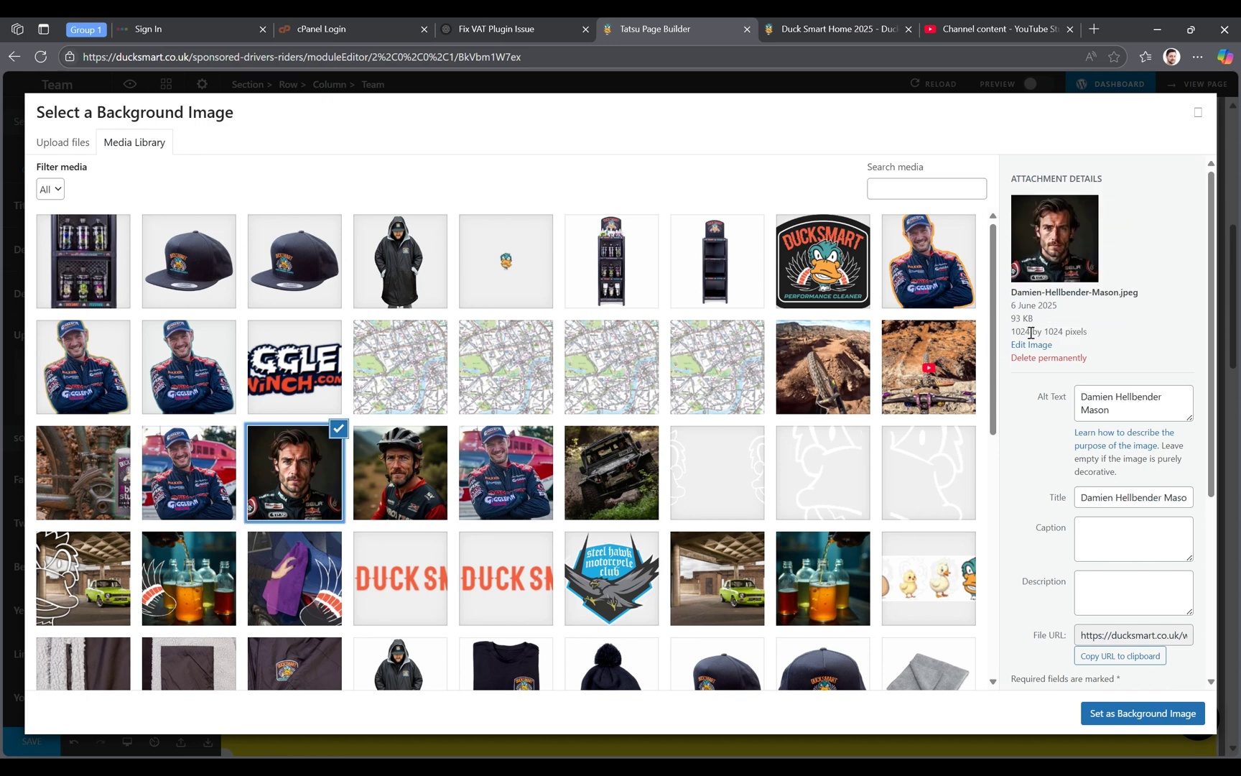
drag(1012, 332, 1088, 332)
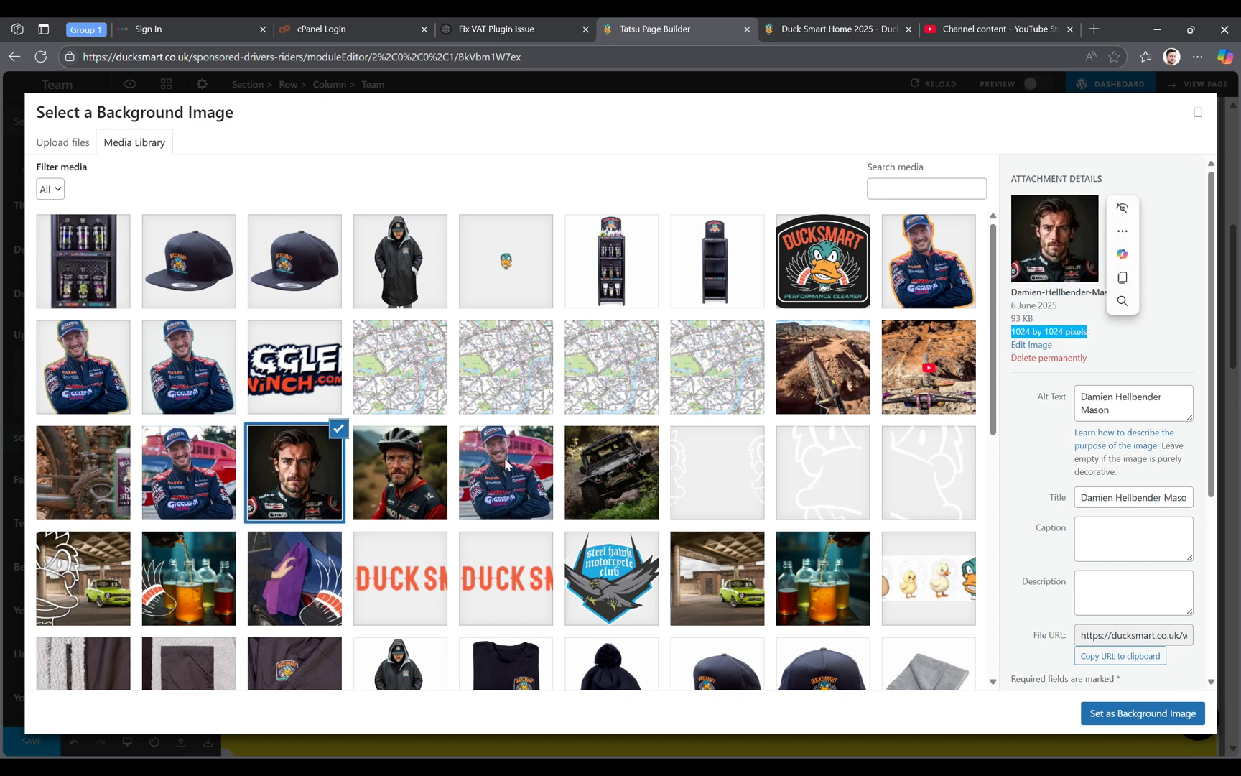
click(414, 483)
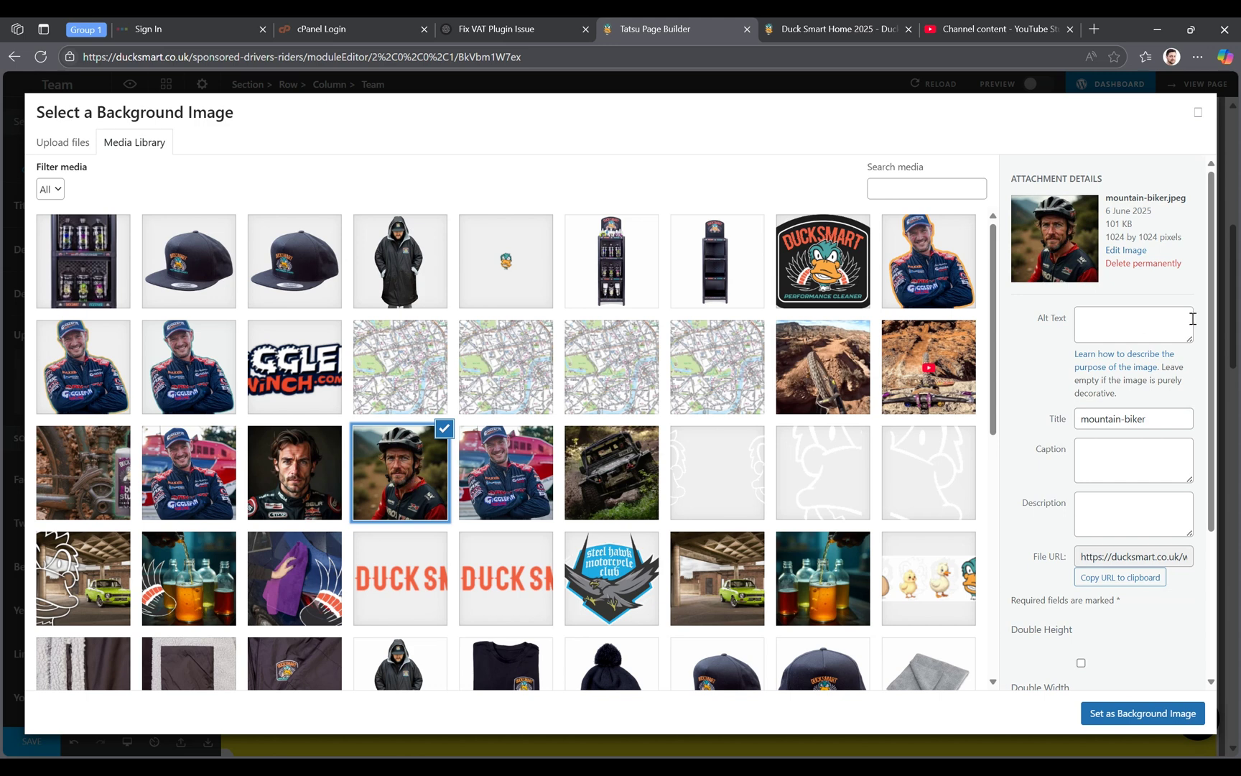
drag(1107, 237, 1184, 237)
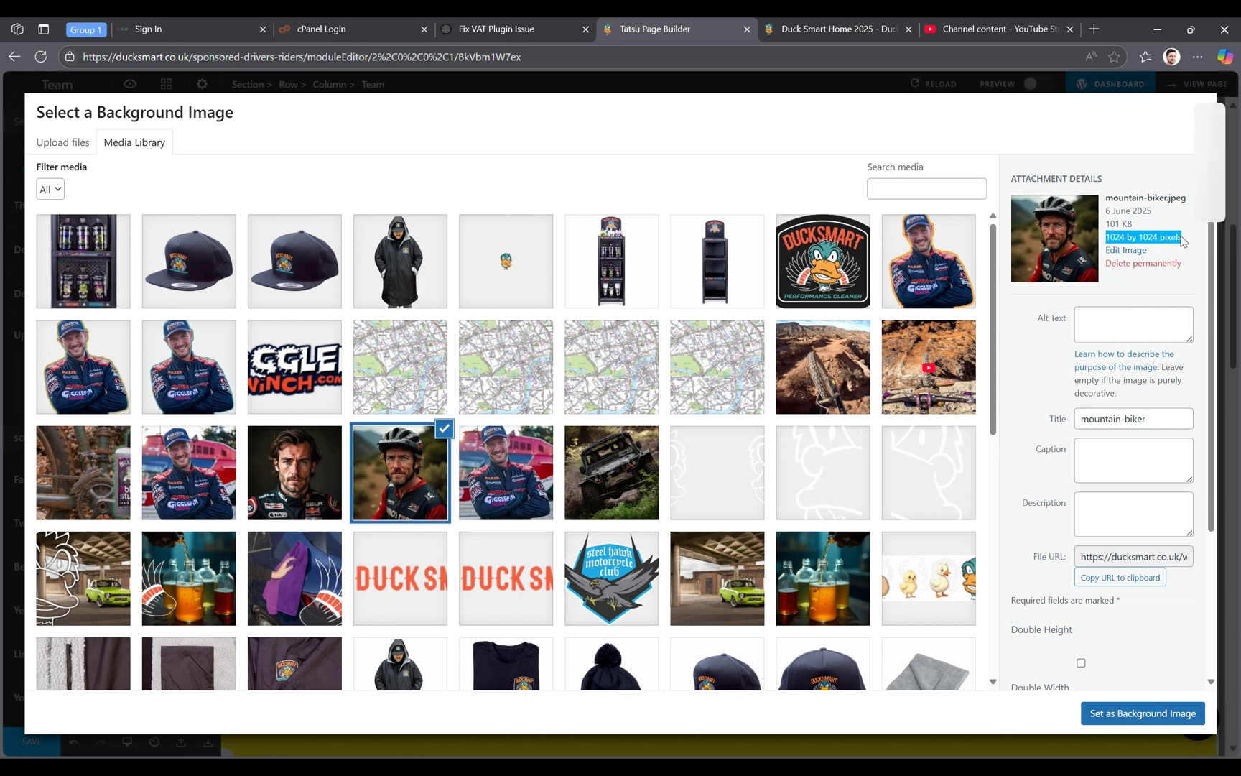
- Look at the local file upload option, then set the square off-road racer portrait from the media library as the team member image
click(189, 493)
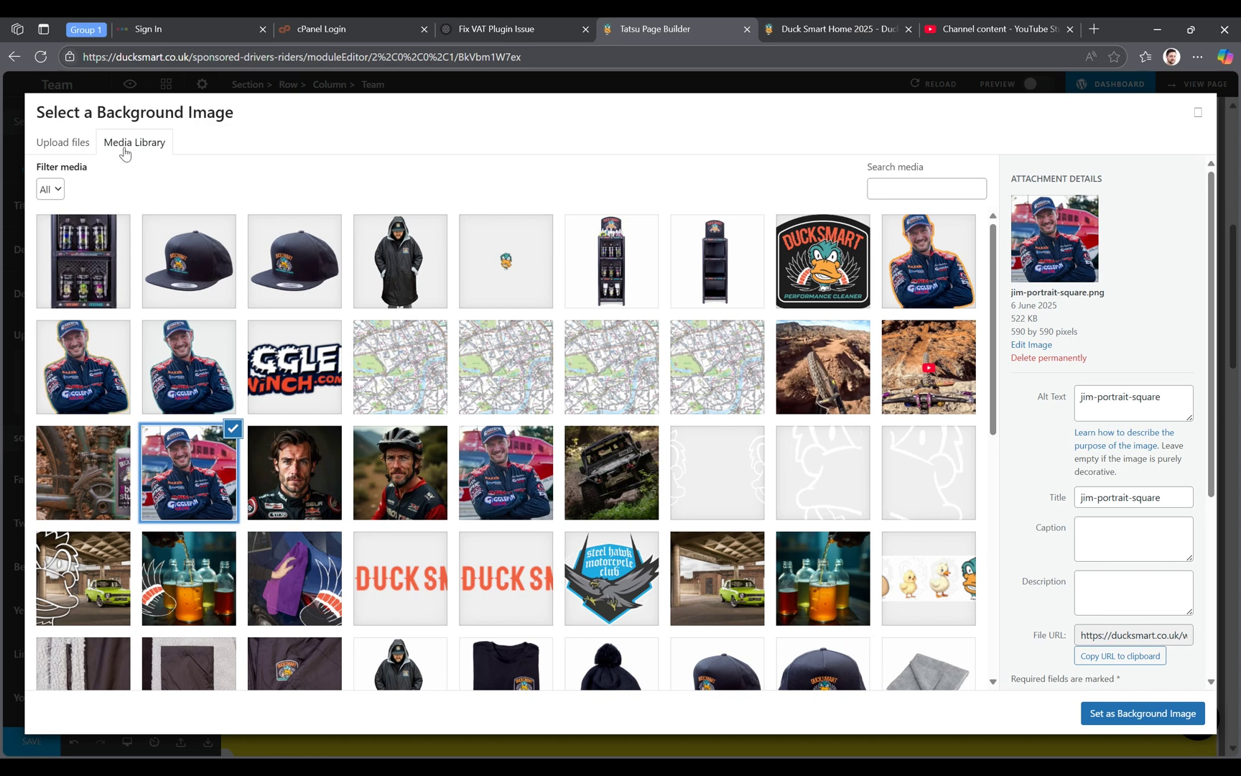
click(73, 143)
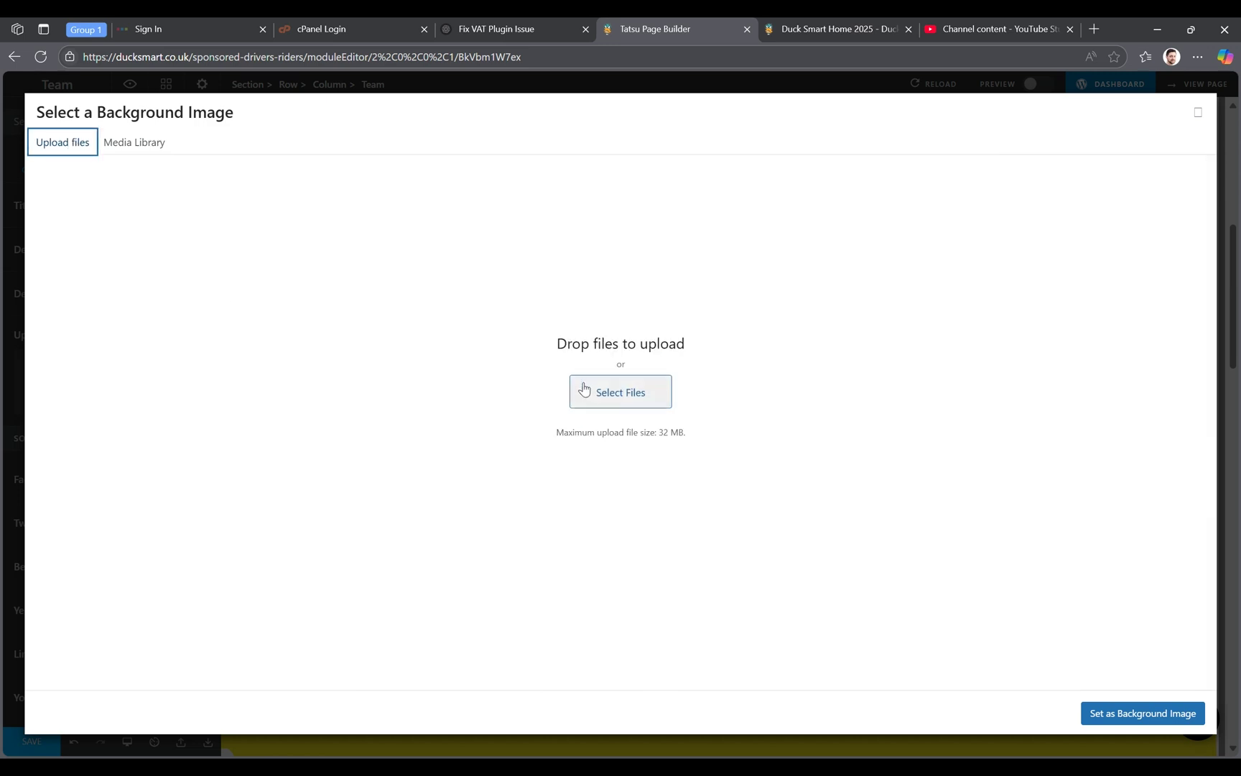
click(615, 402)
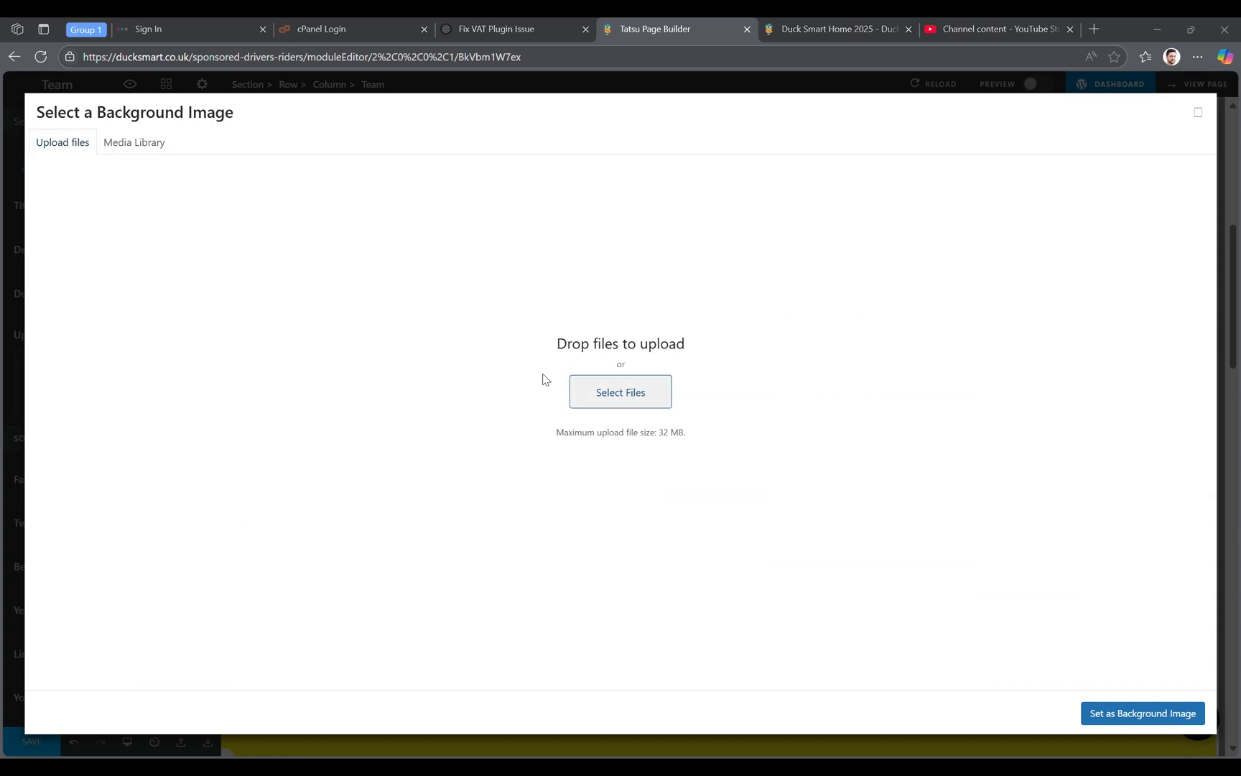
click(611, 378)
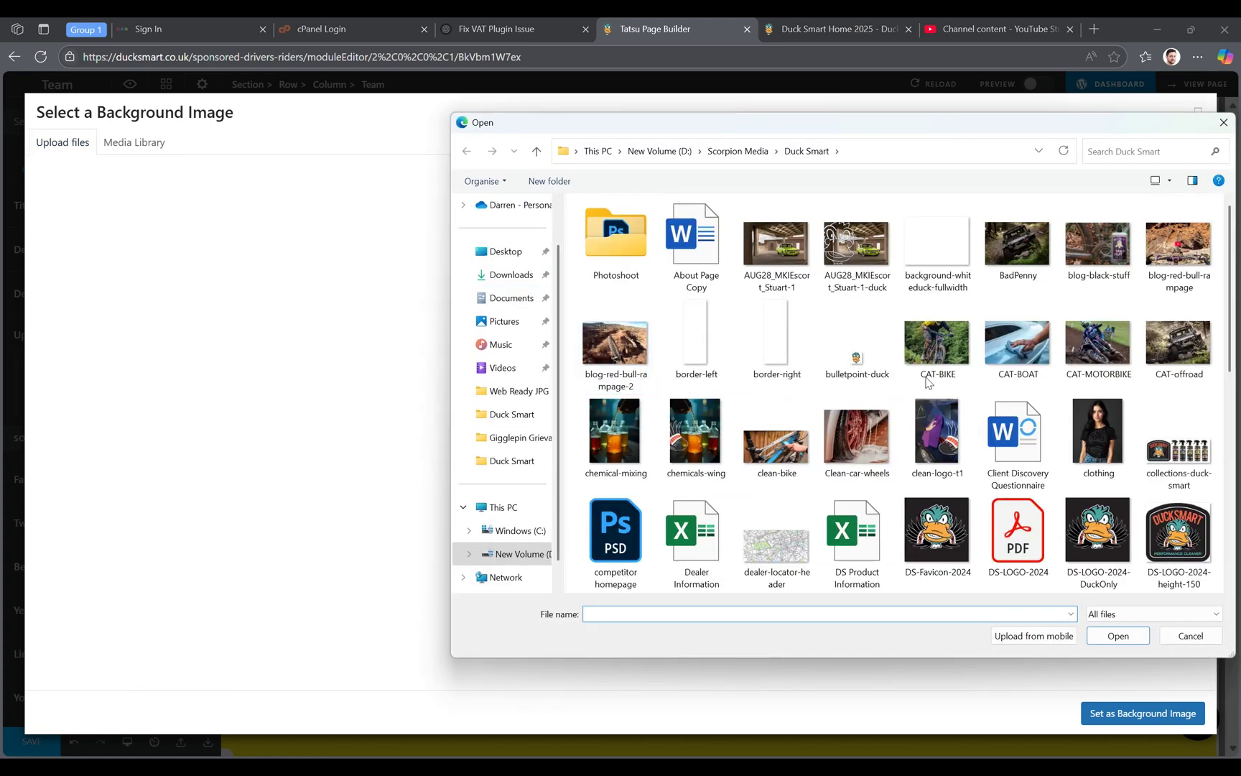
click(1226, 122)
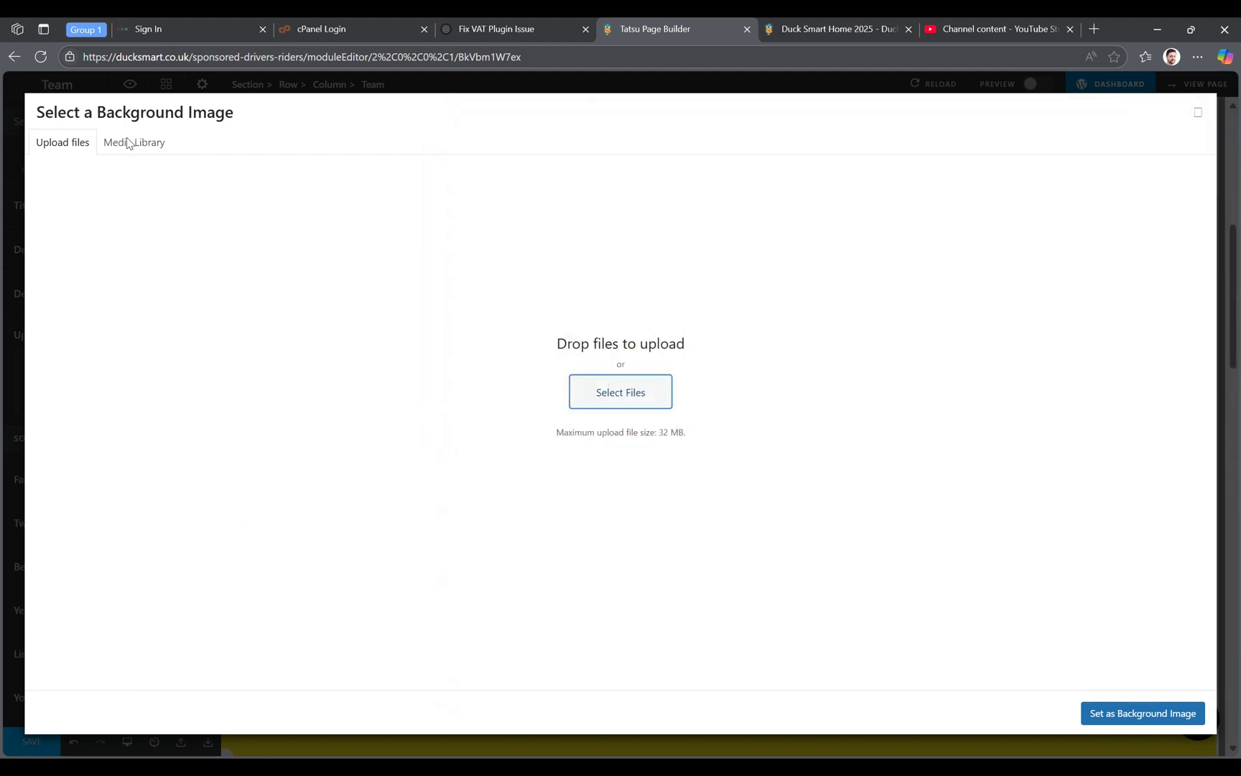
click(129, 144)
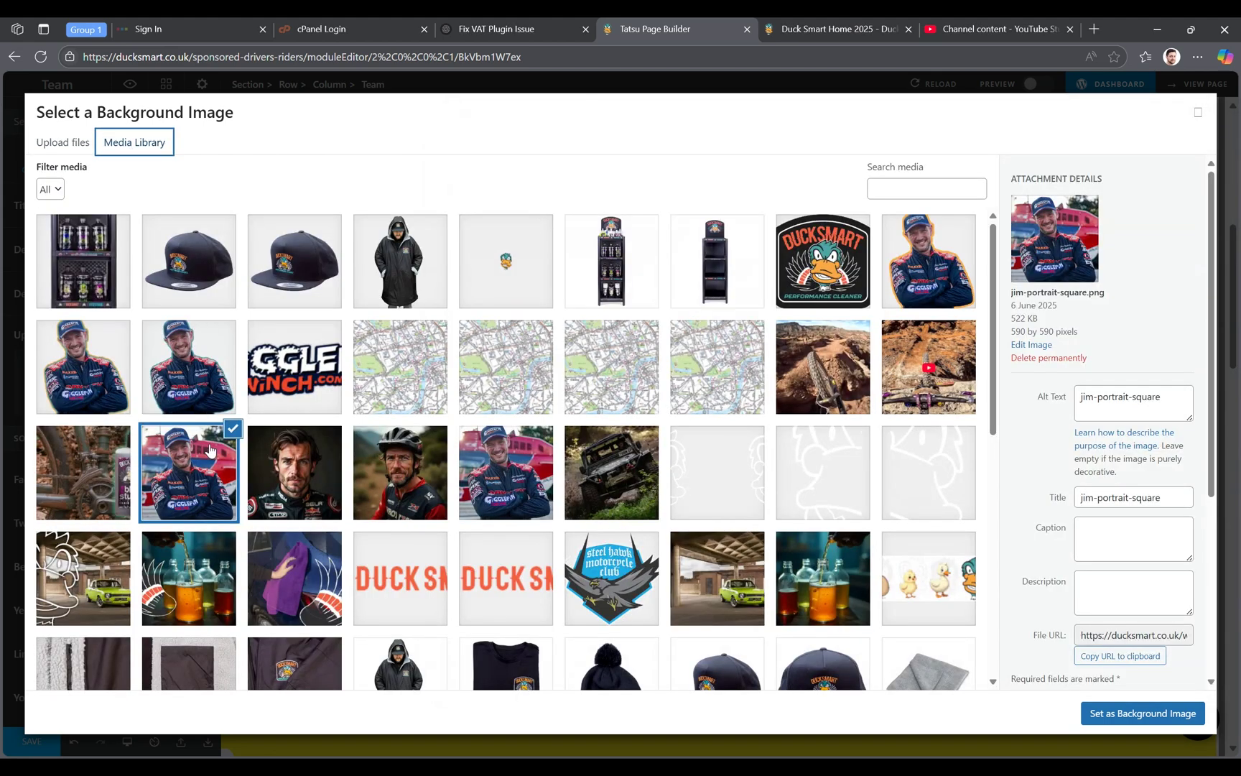
click(1112, 712)
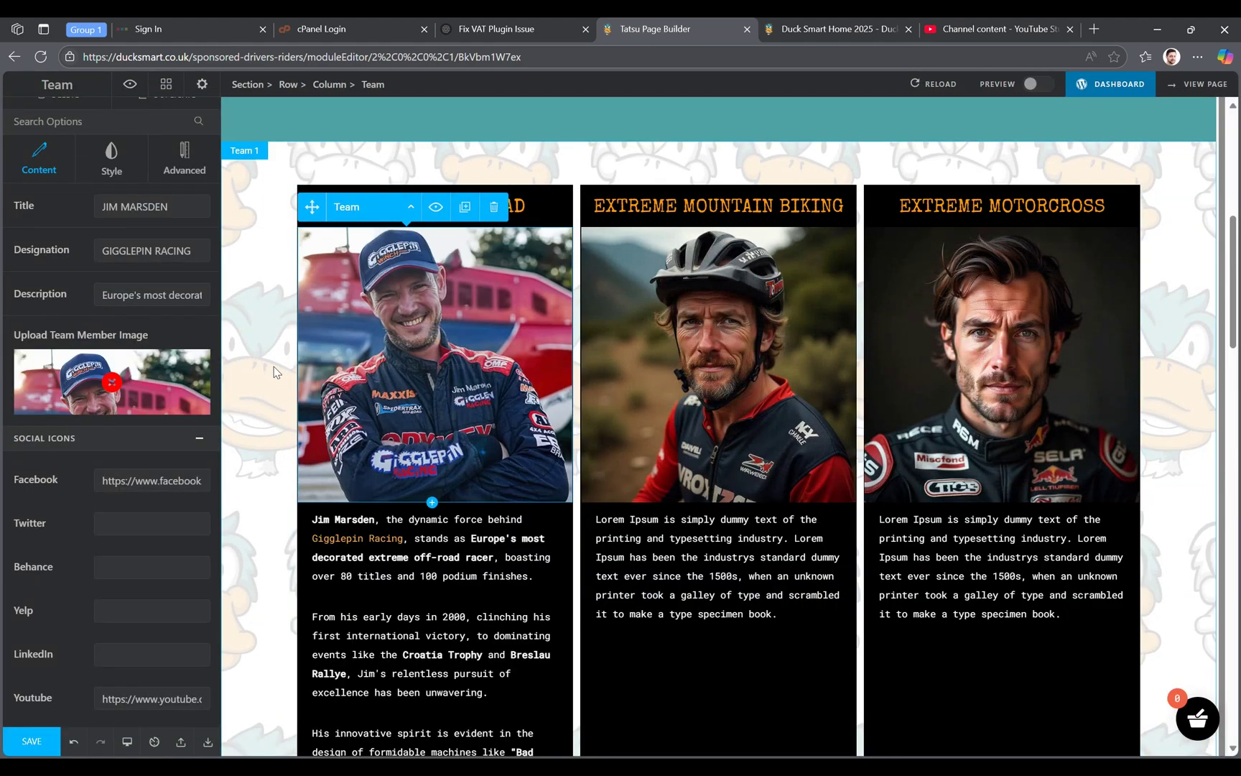
- Open the off-road racer's biography text block and examine its paragraphs and the Gigglepin Racing link
scroll(407, 462, down, 3)
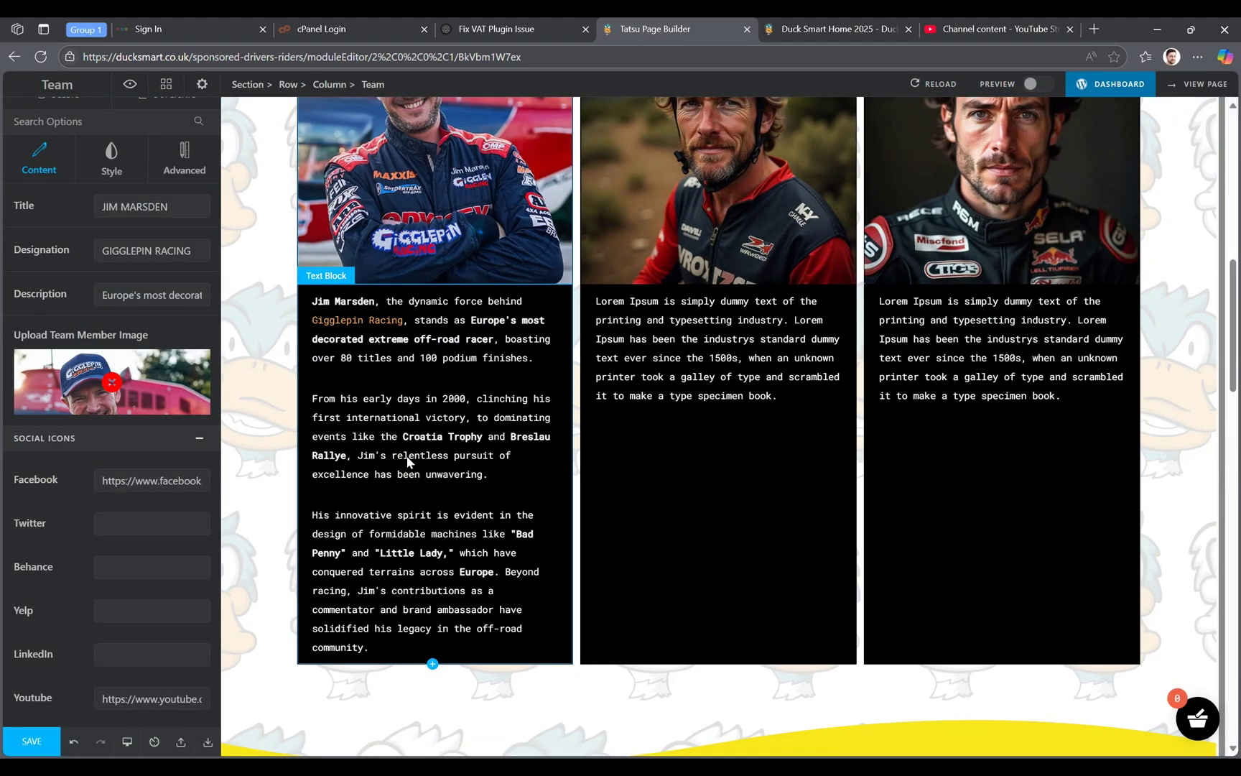
click(423, 432)
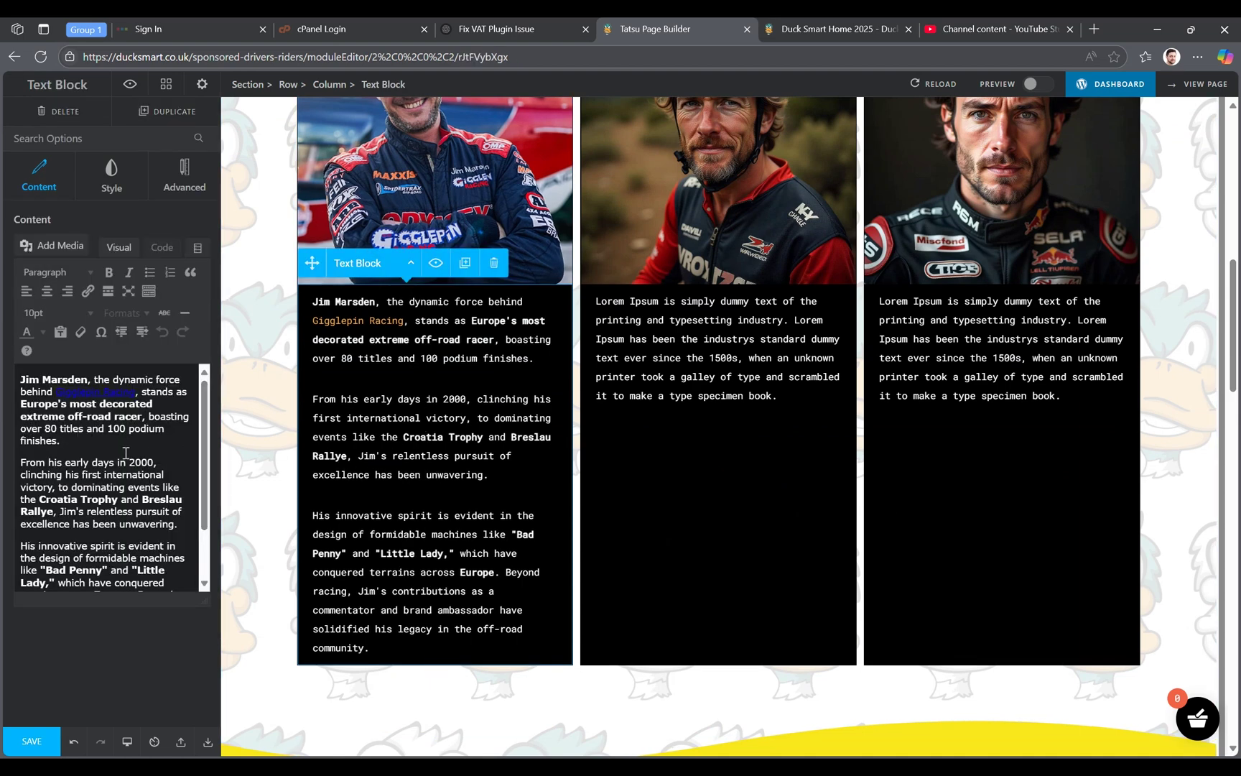
drag(59, 440, 21, 428)
drag(84, 467, 99, 510)
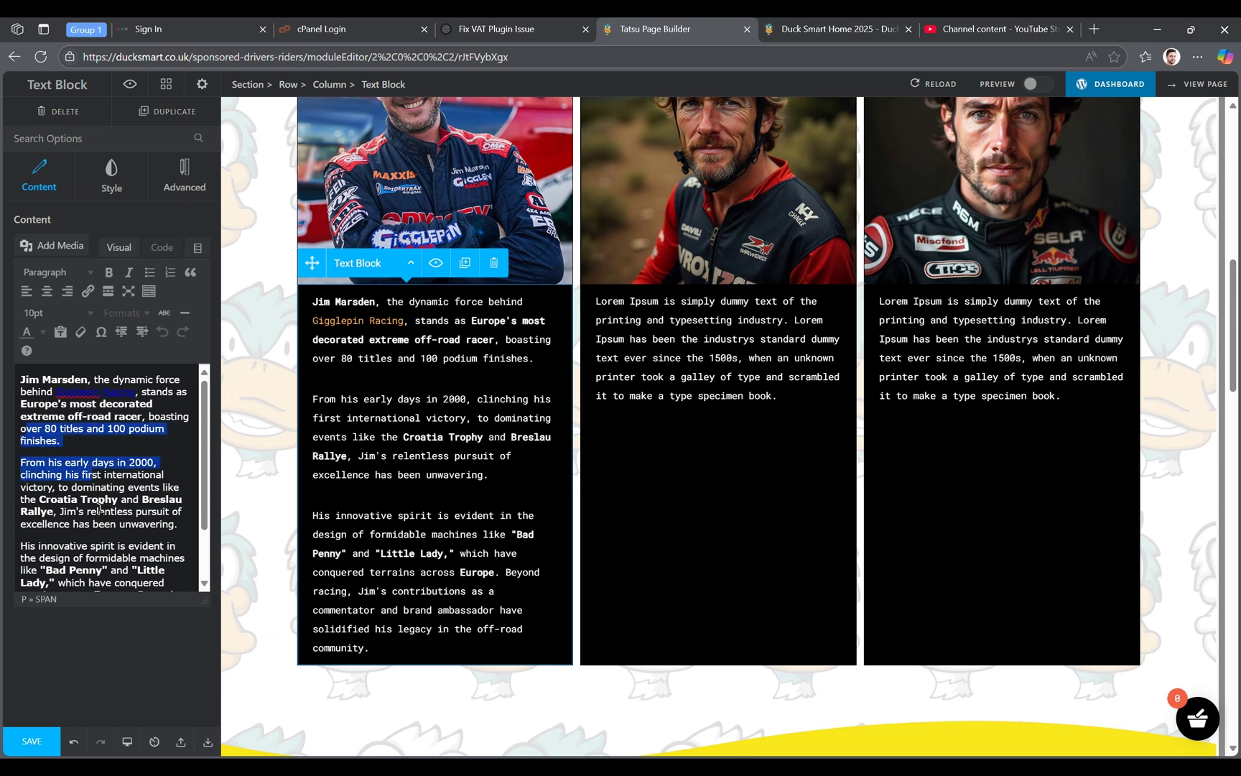
click(98, 511)
drag(56, 393, 149, 392)
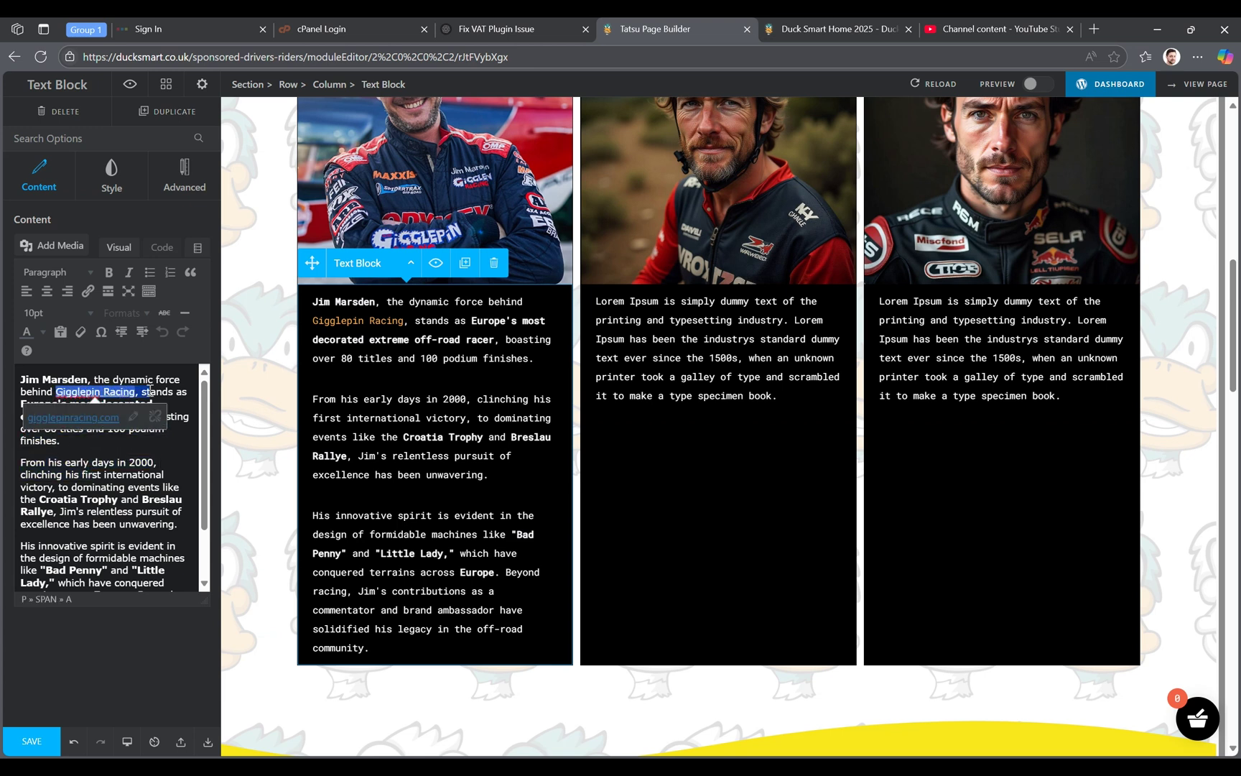
click(102, 467)
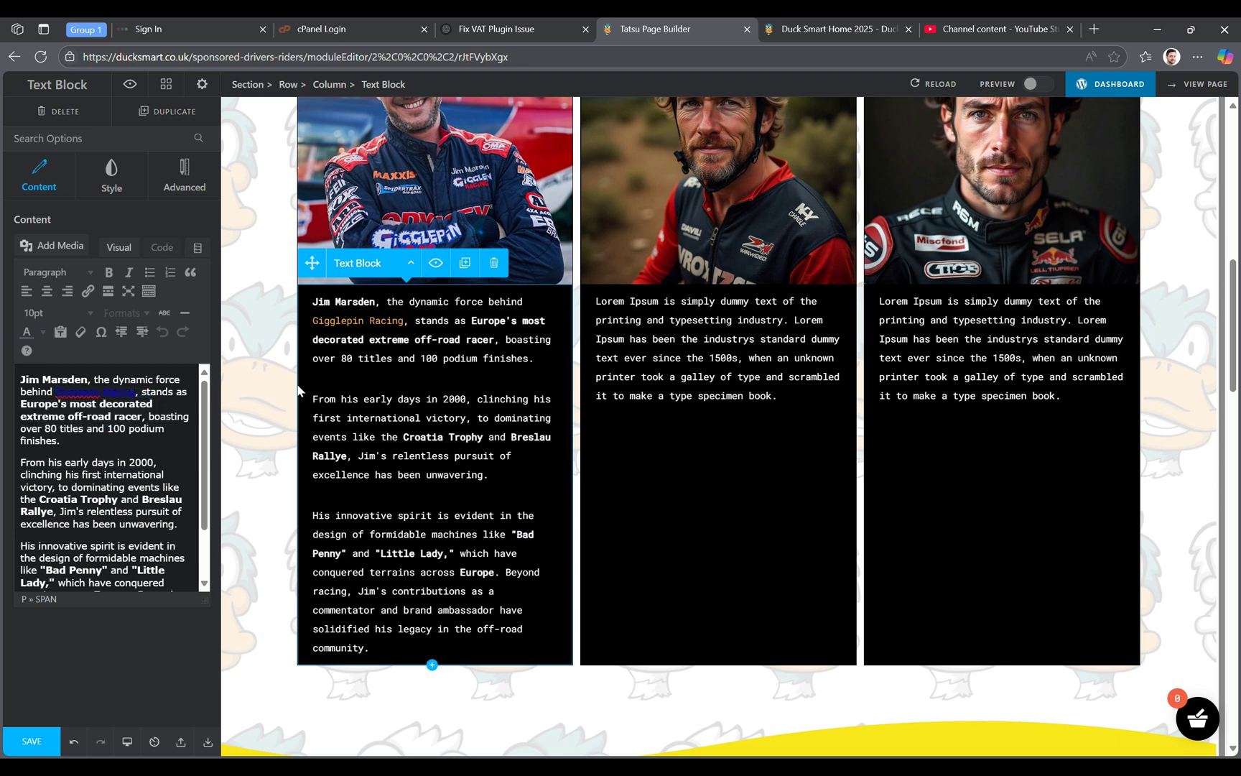
click(275, 382)
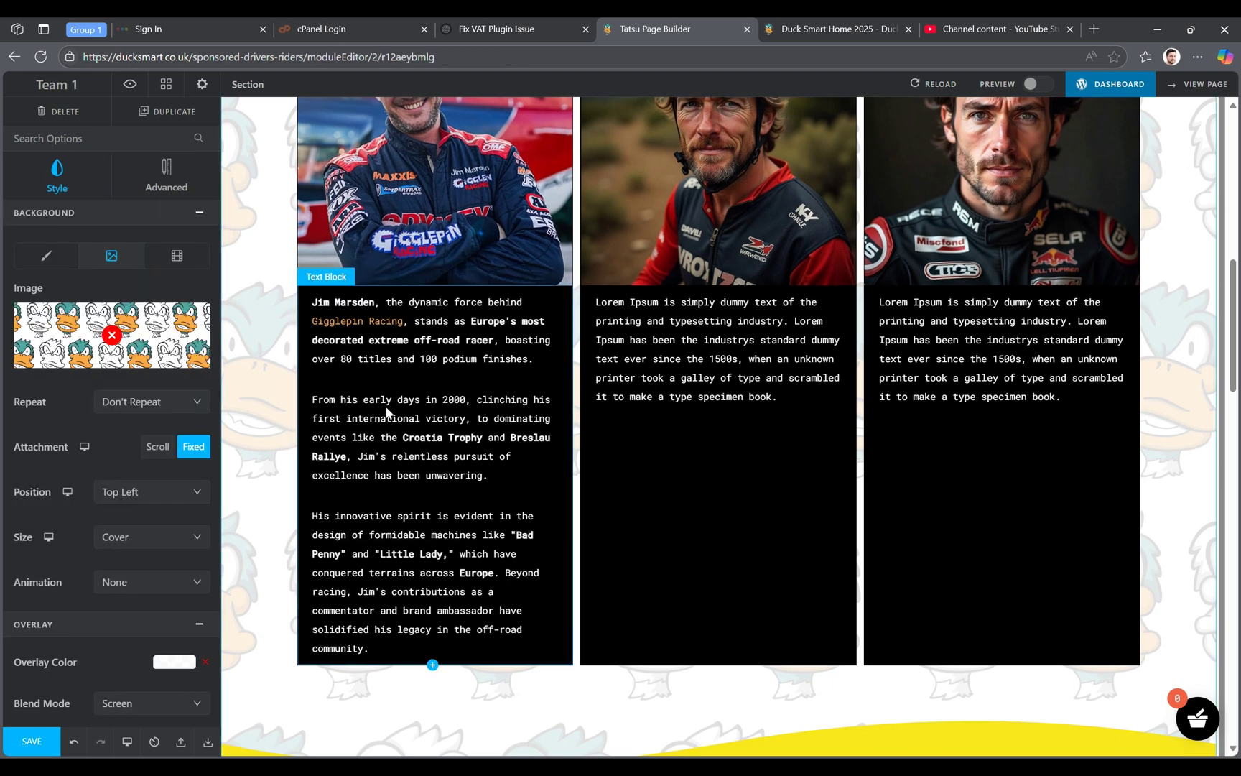
- Open the "Why They Trust Duck Smart" text block in the yellow section to view its content
scroll(771, 471, down, 2)
scroll(771, 474, down, 6)
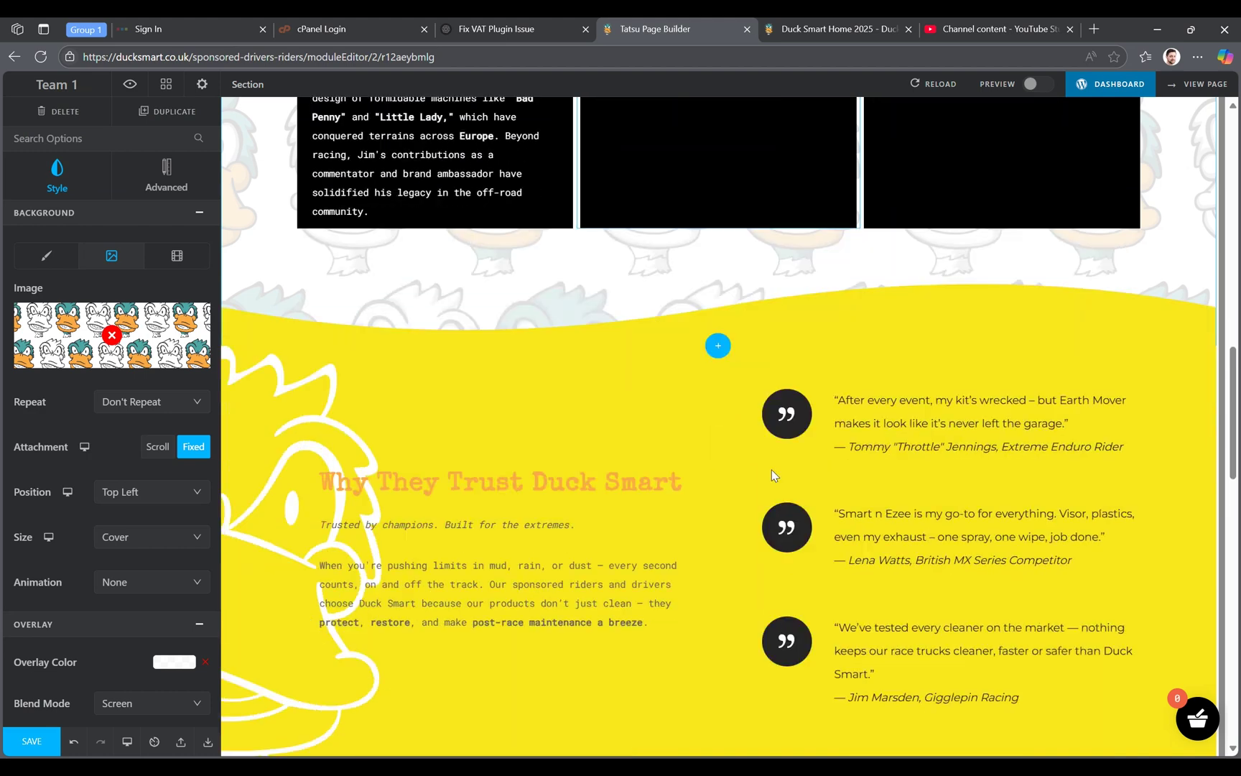
scroll(773, 472, down, 1)
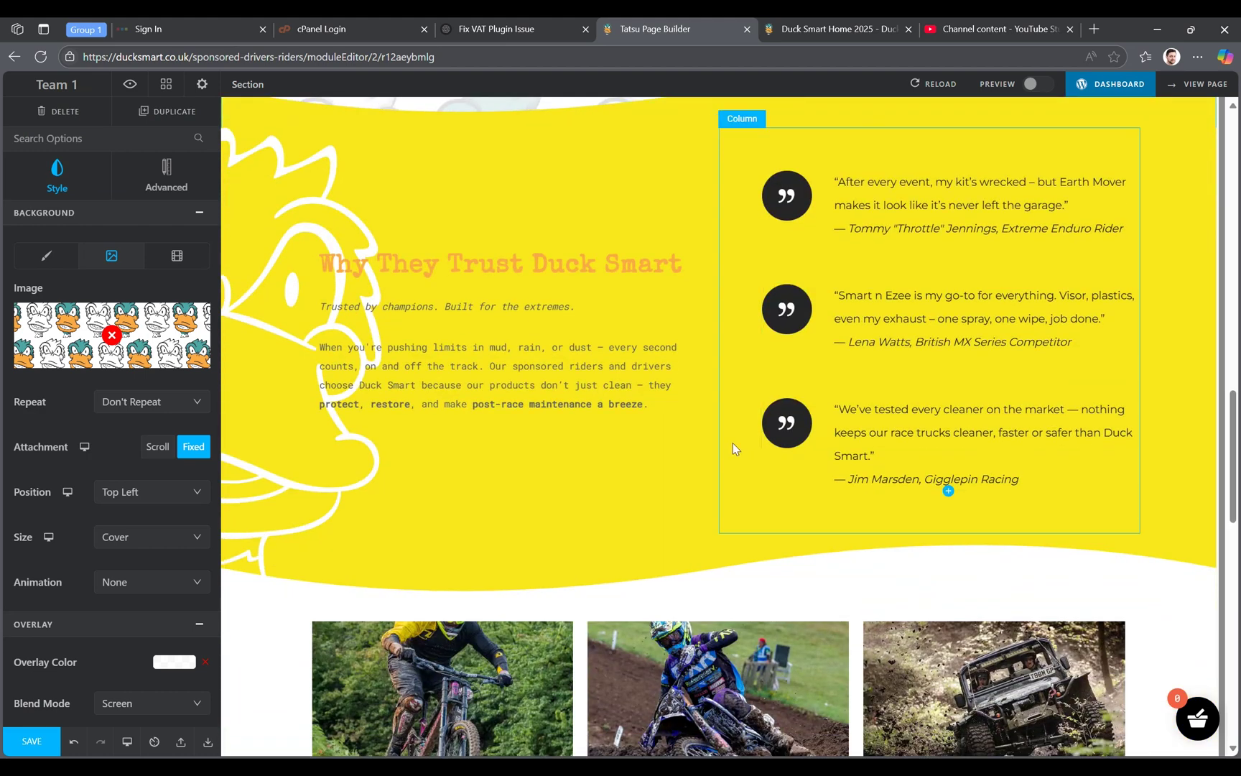
click(529, 348)
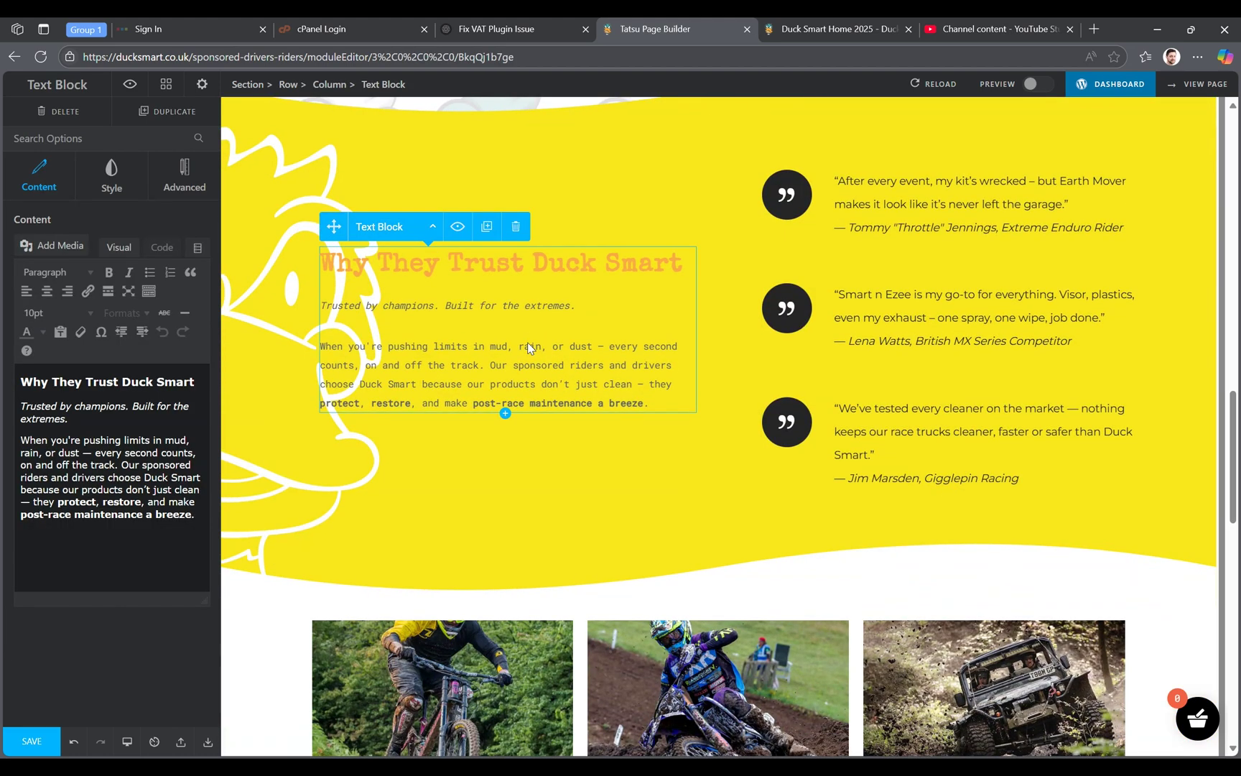
- Duplicate the first testimonial, the Earth Mover quote, and delete the original copy
click(959, 204)
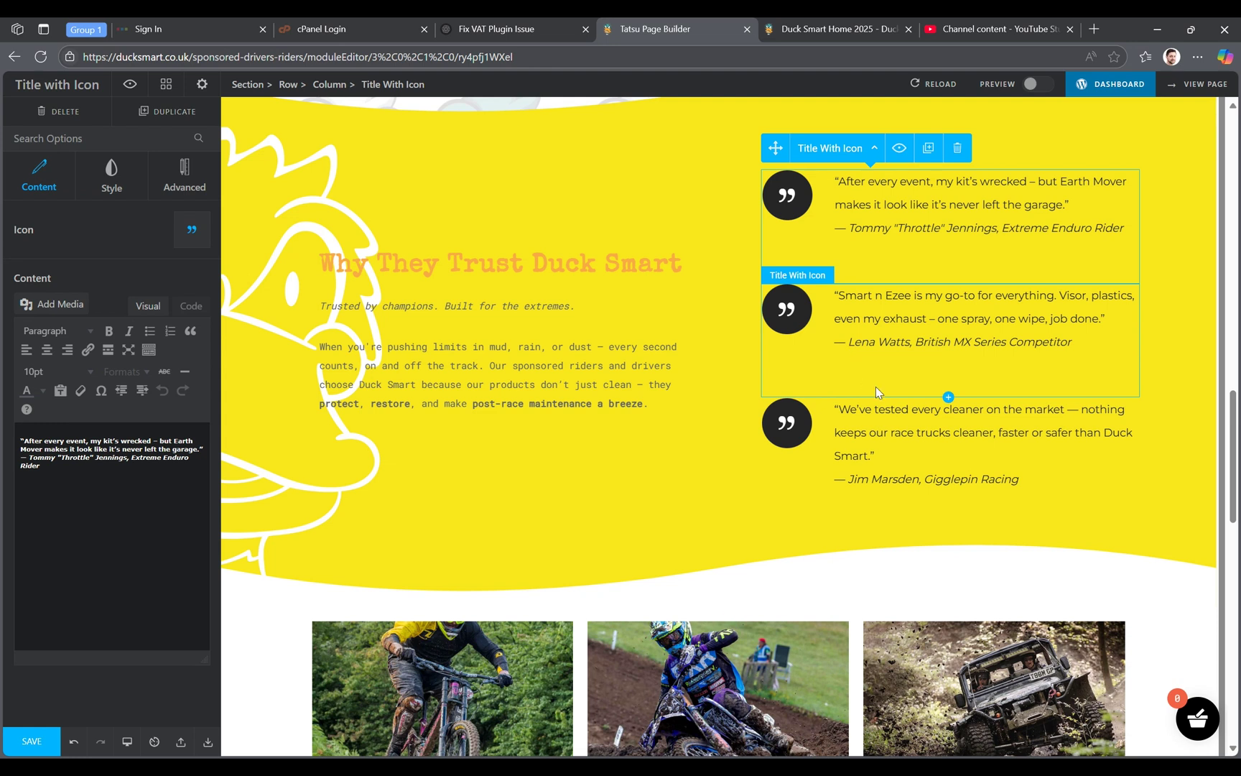
click(928, 149)
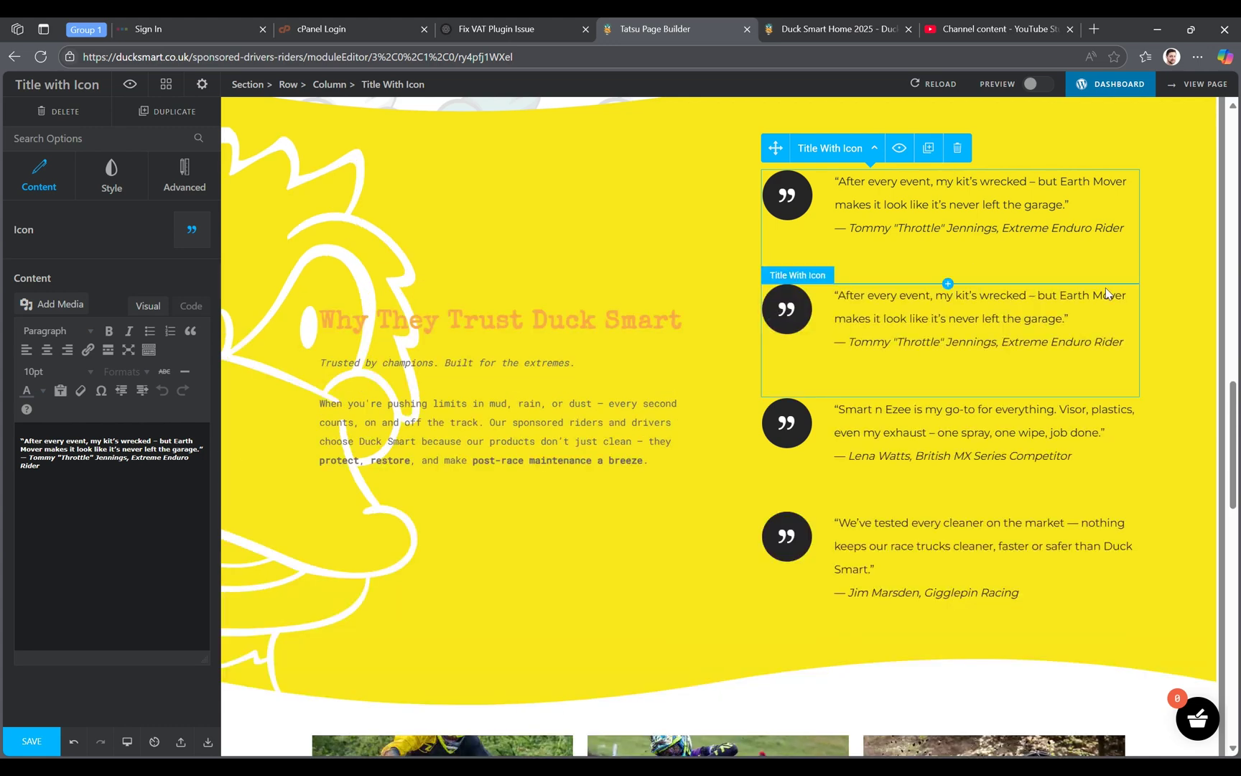
click(964, 153)
- Move the Earth Mover testimonial down the quote list and return it to first place
click(867, 200)
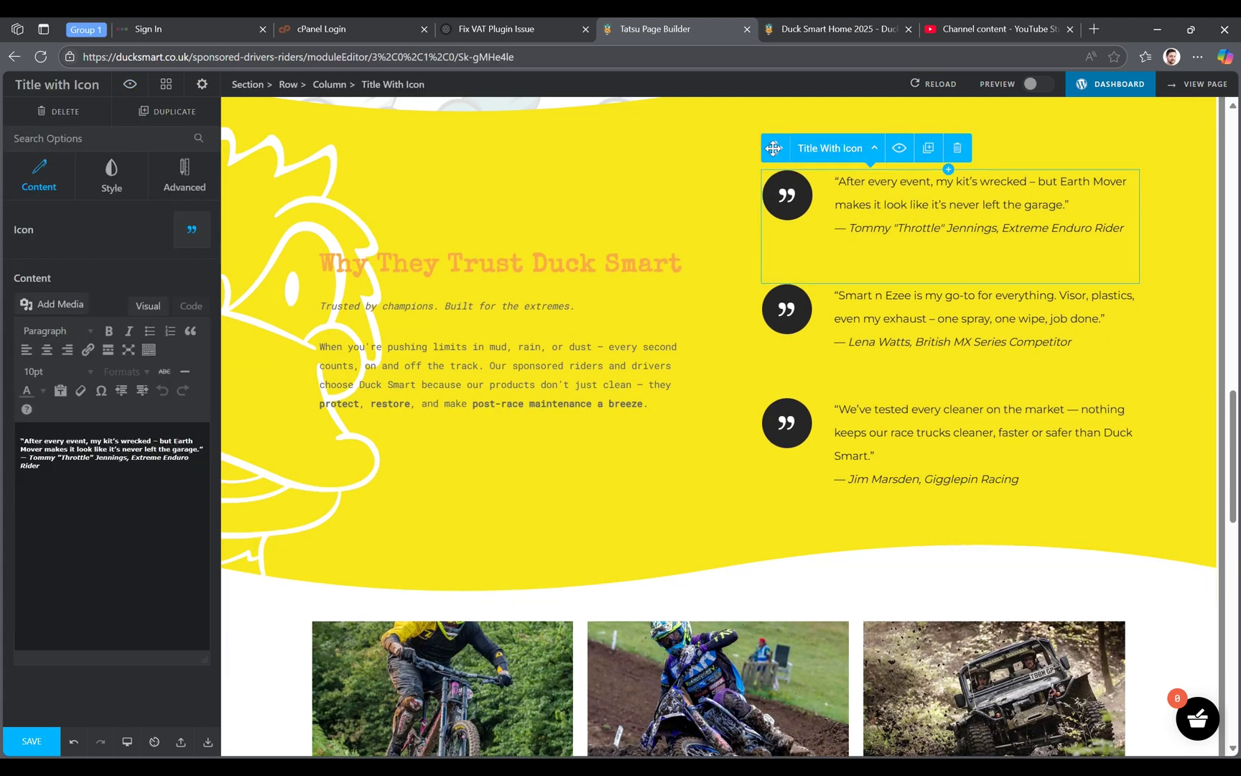
drag(773, 148, 796, 356)
drag(781, 261, 783, 203)
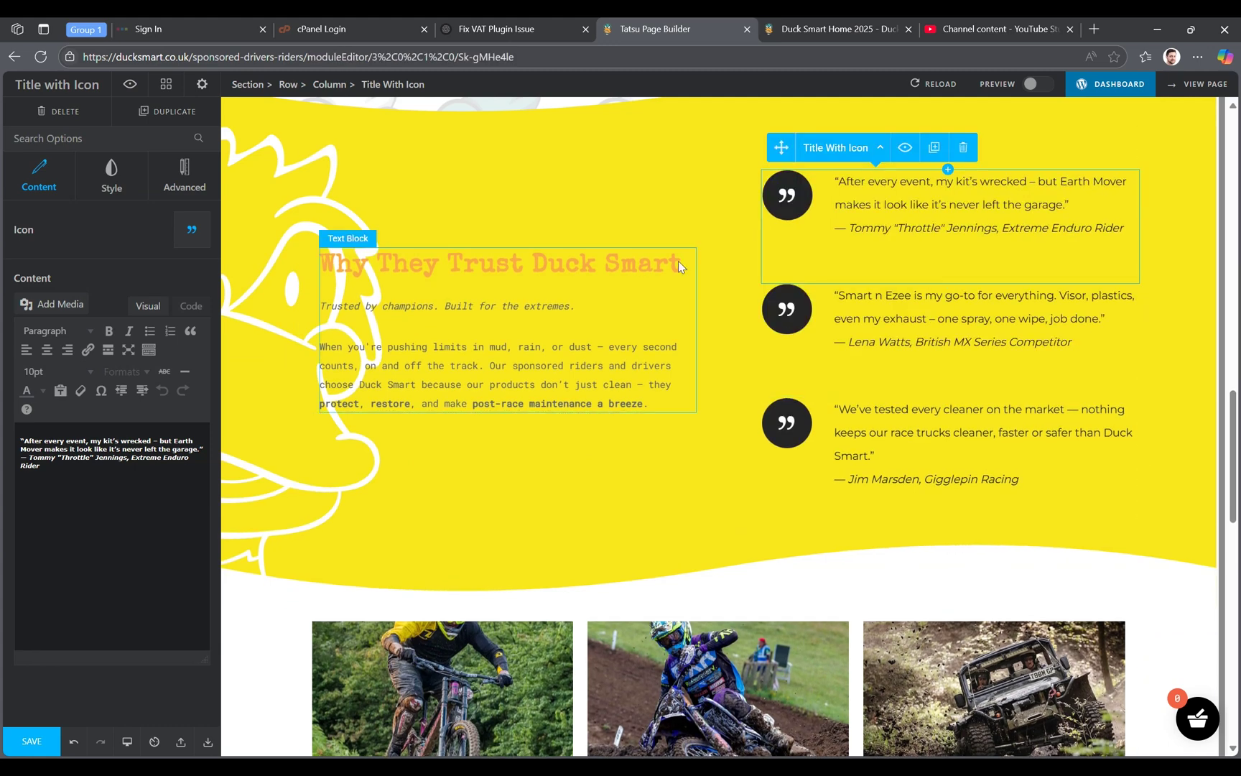
- Reorder the justified gallery so the motocross photo comes before the mountain bike photo
scroll(803, 466, down, 3)
scroll(802, 466, down, 6)
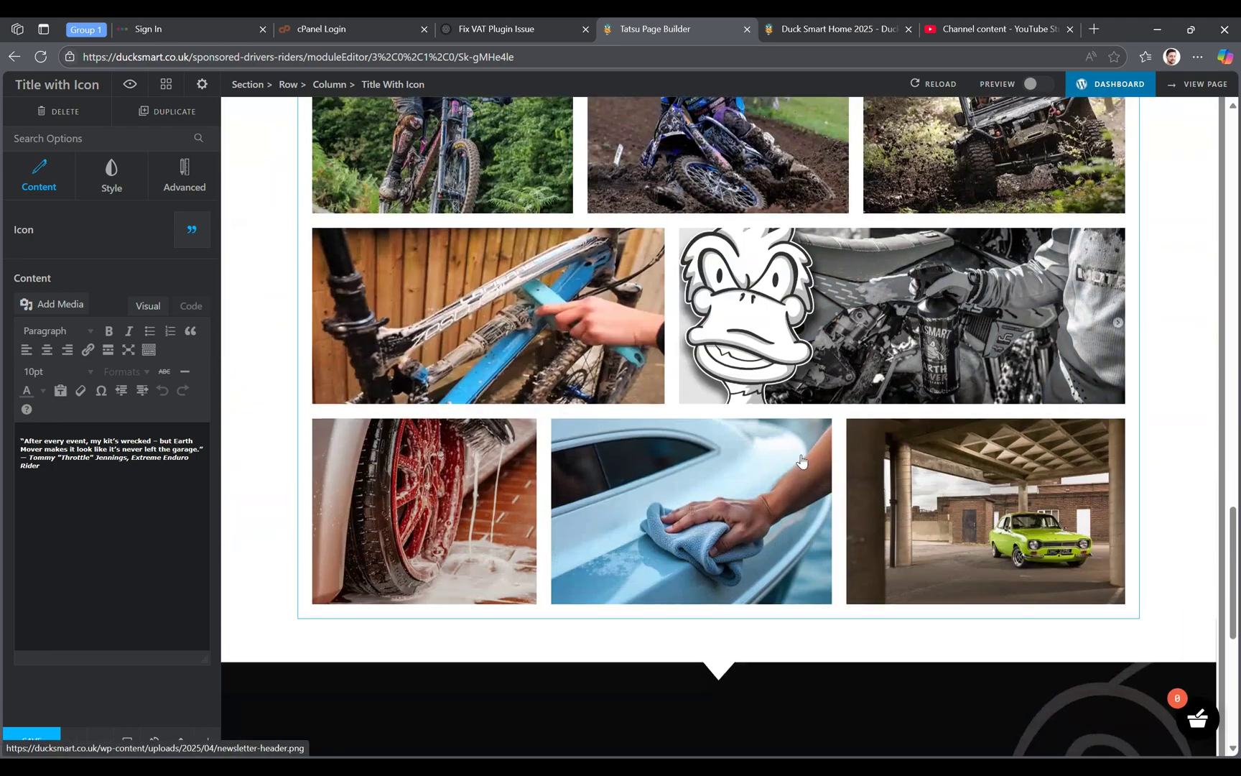
scroll(329, 406, up, 1)
click(328, 406)
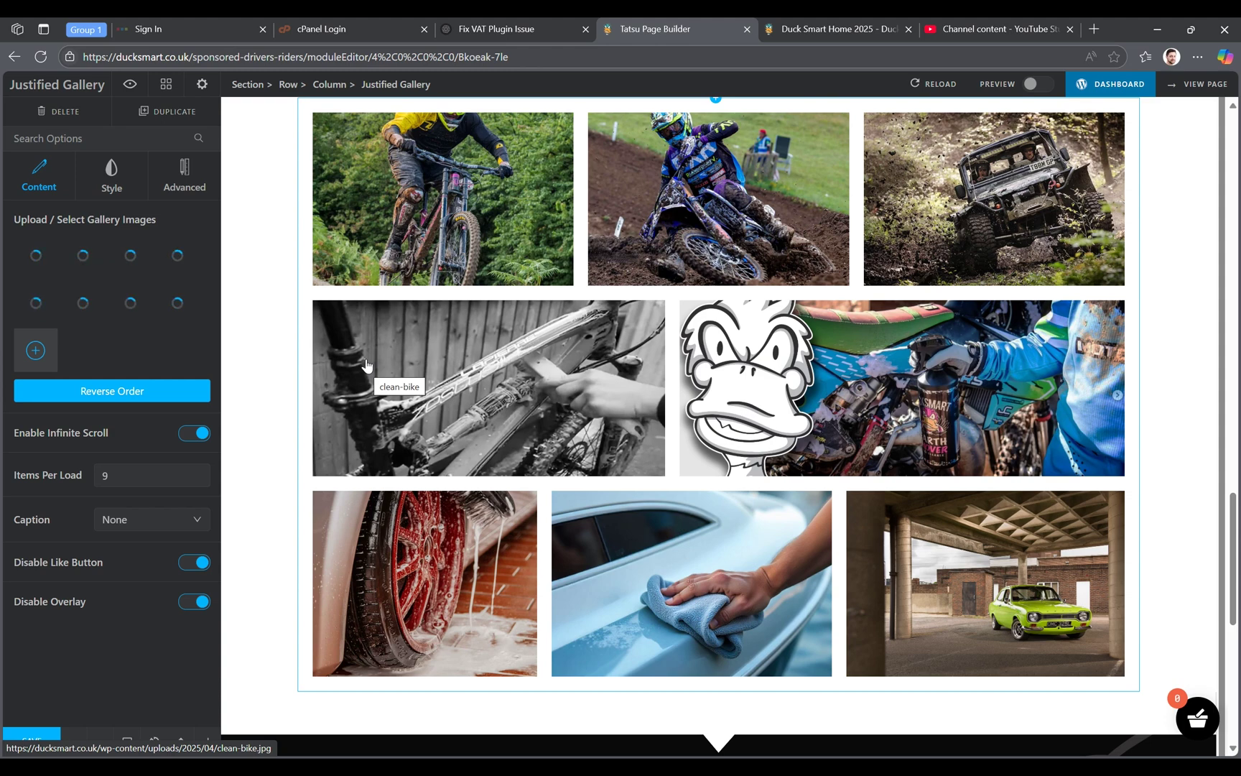
scroll(366, 364, up, 1)
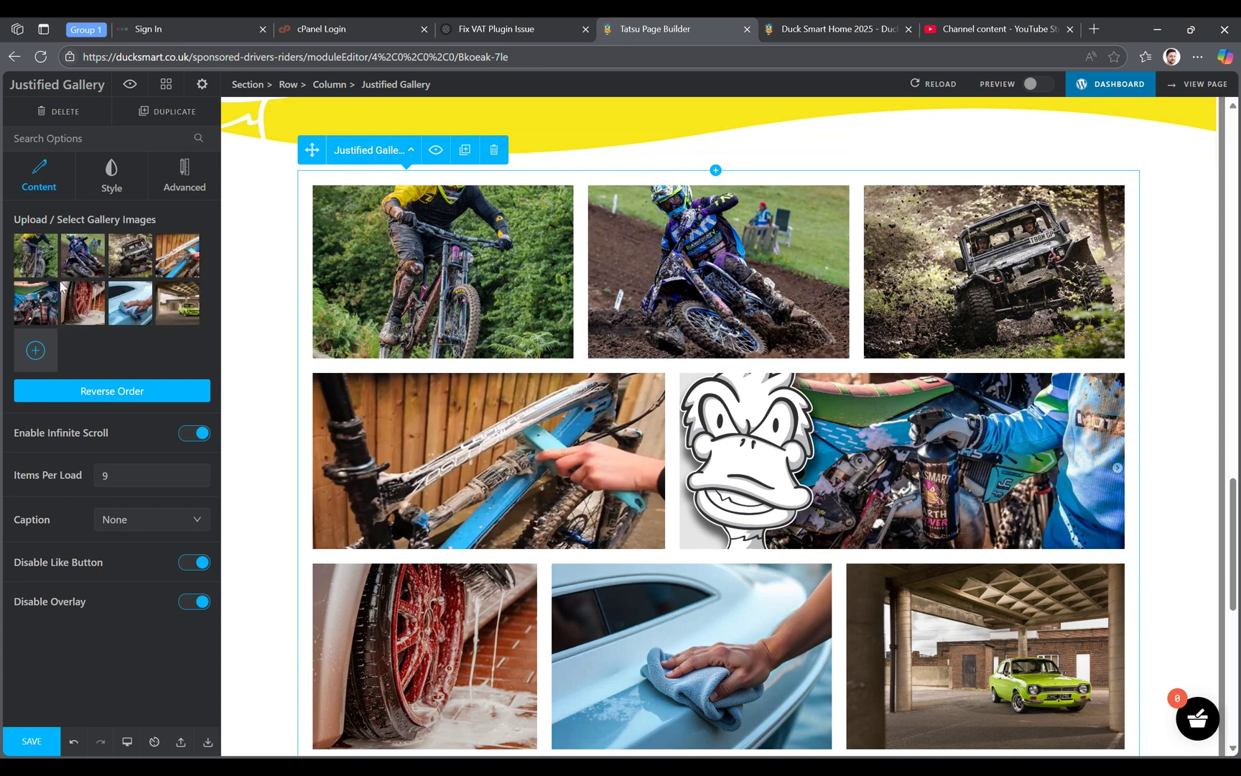
mouse_move(93, 279)
drag(97, 274, 41, 291)
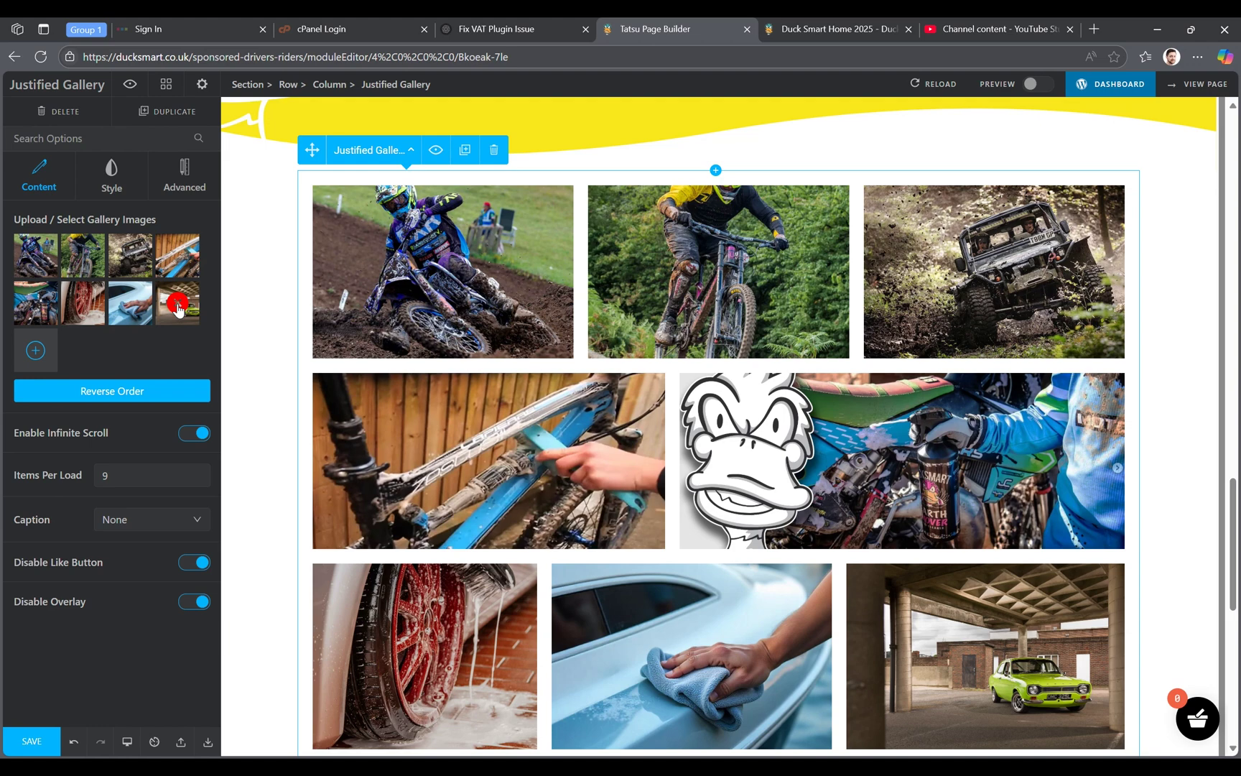
- Open the "Join the Team / Get Sponsored" text block and examine its "What we look for:" heading and bullet list
scroll(517, 488, down, 6)
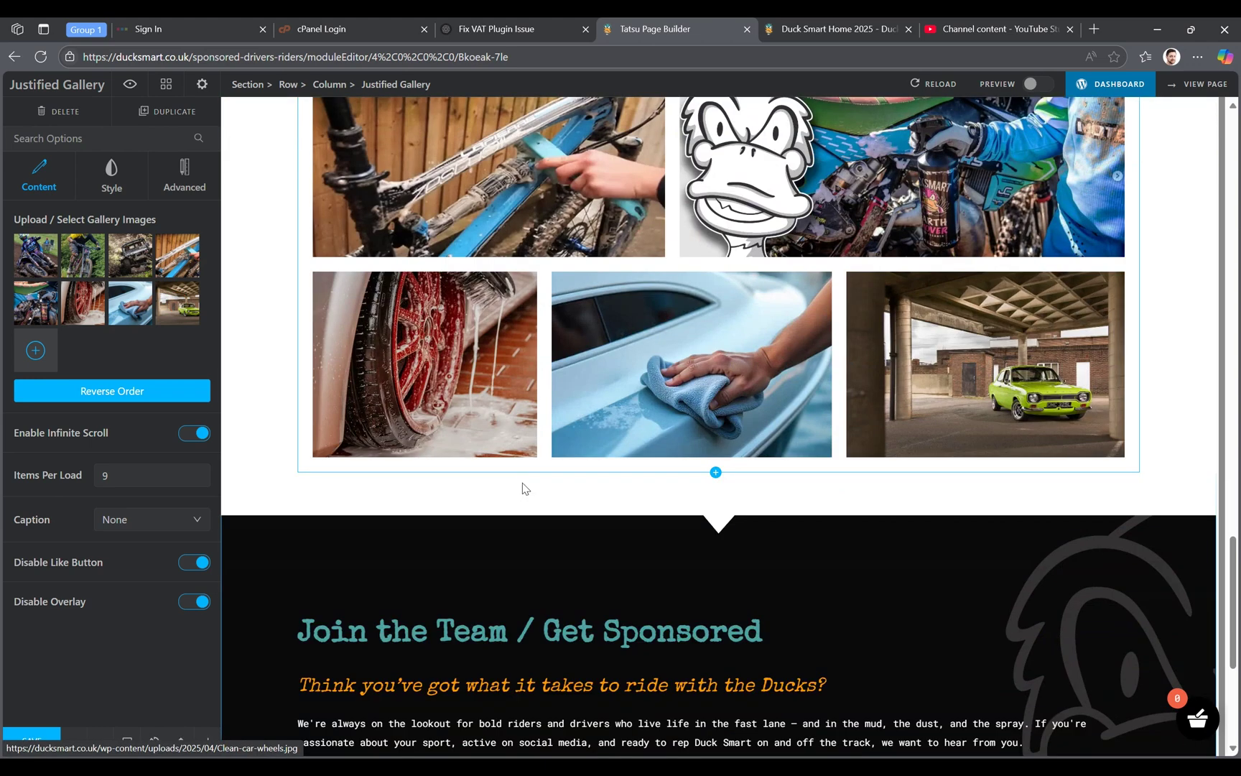
scroll(522, 481, down, 3)
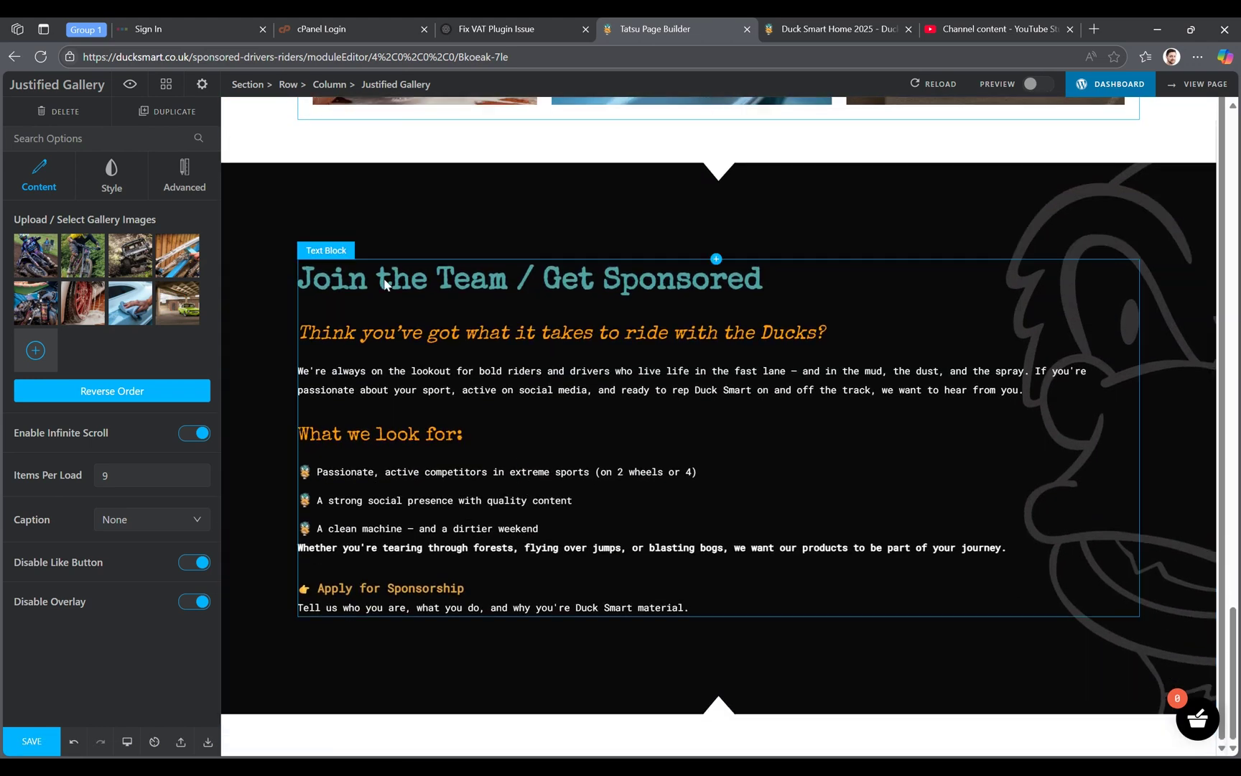
click(385, 284)
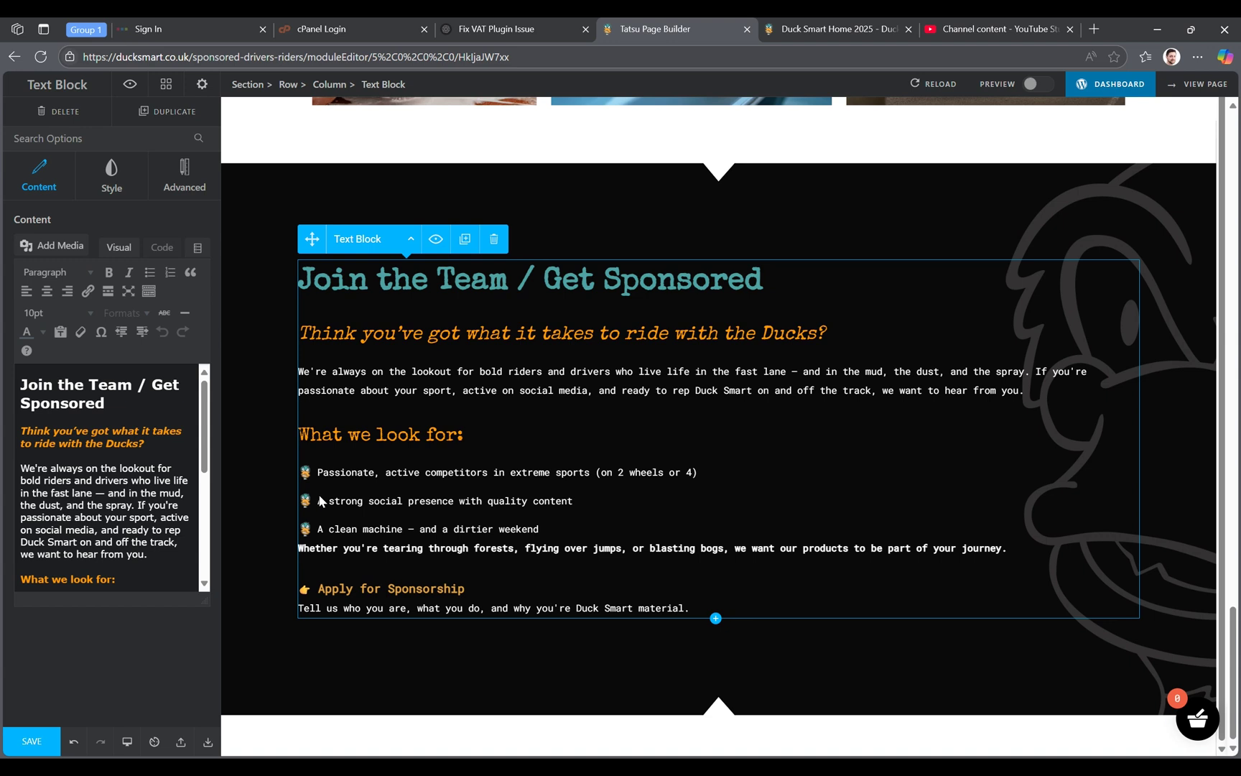
scroll(151, 486, down, 5)
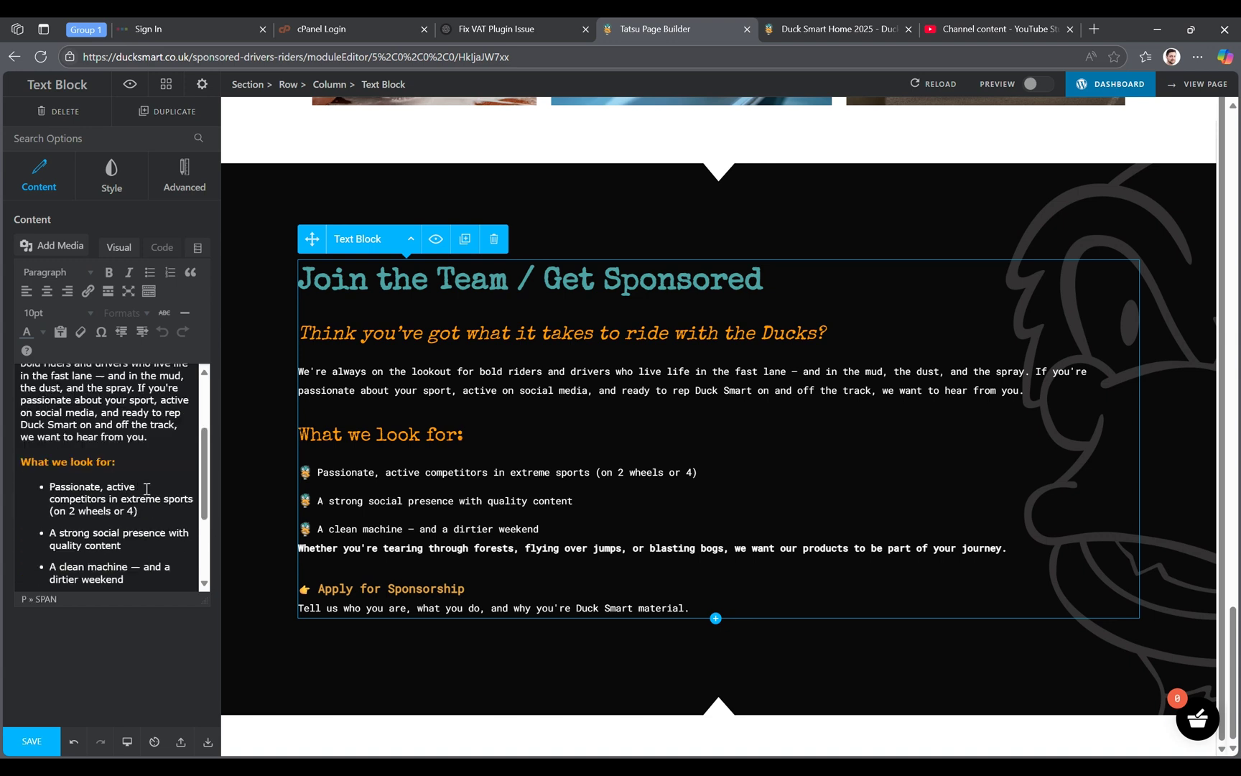
scroll(147, 488, down, 2)
scroll(133, 471, up, 2)
drag(22, 434, 131, 551)
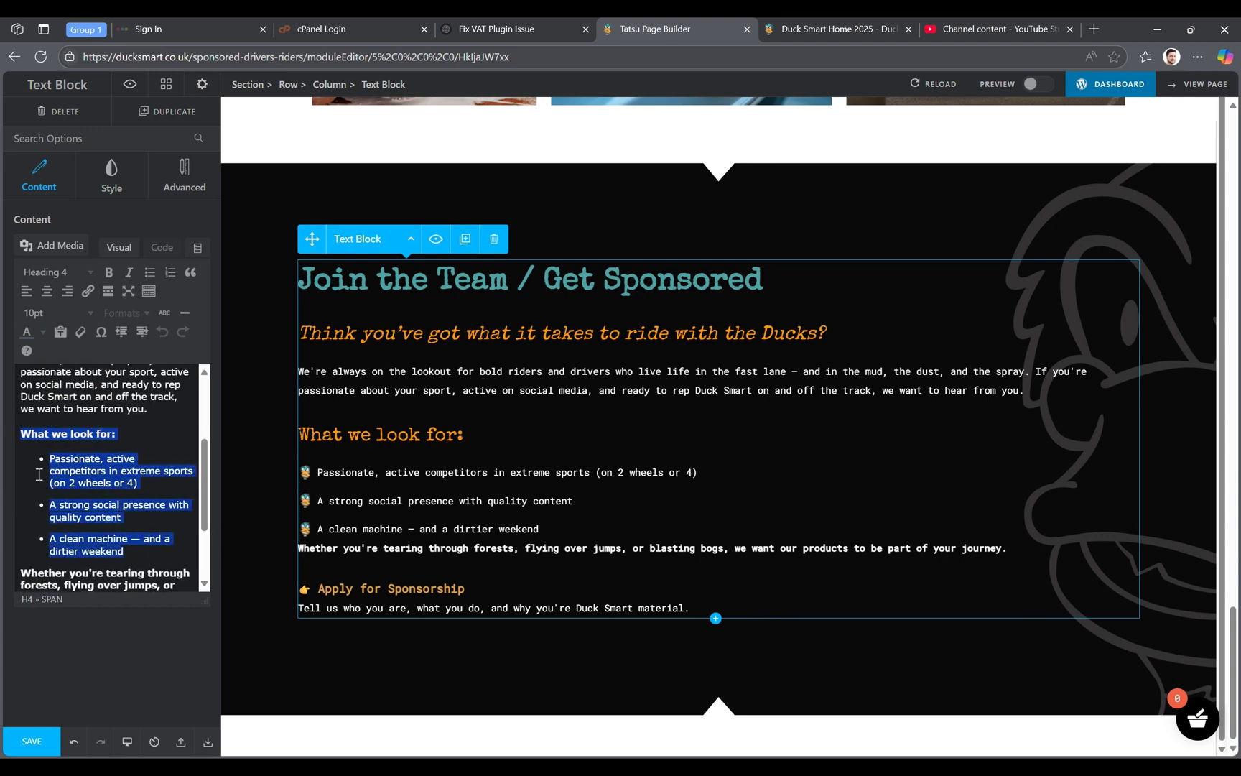
click(86, 445)
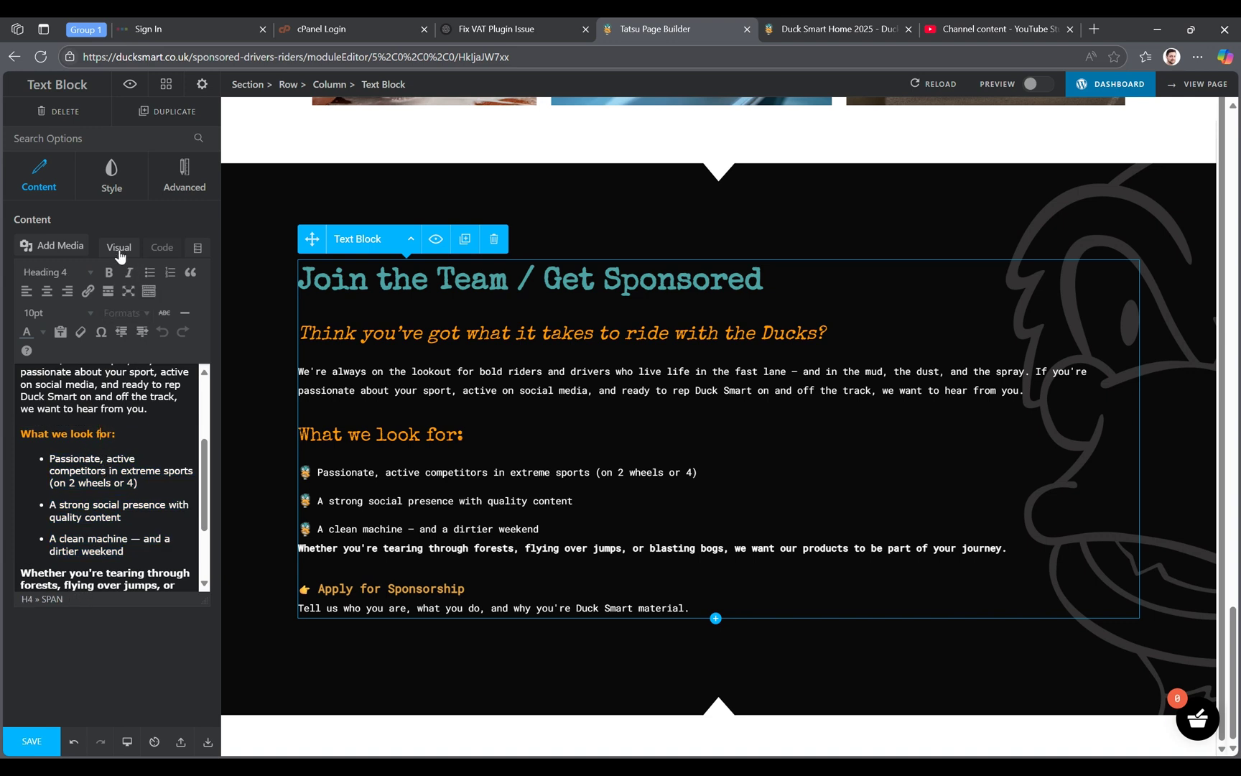
- Inspect the class="custom-bullets" attribute on the list's ul tag in the text block's HTML code, then return to the visual editor
click(161, 248)
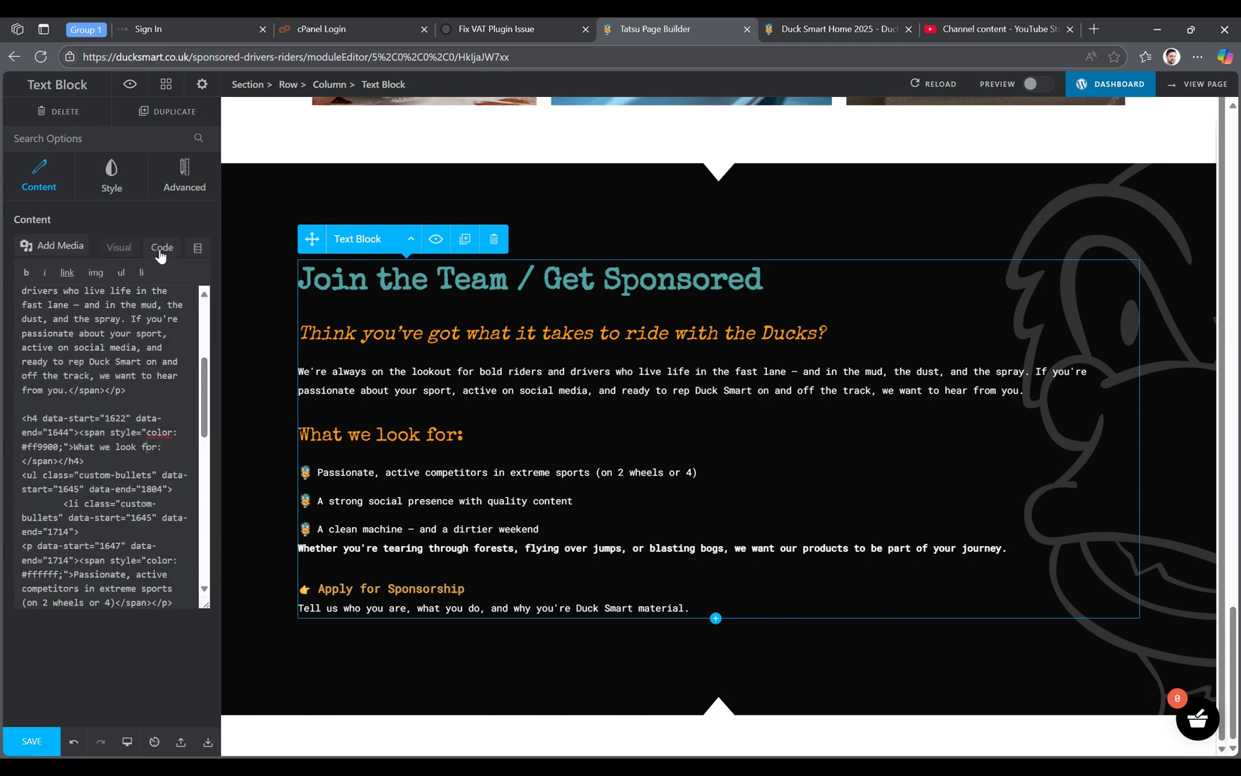
drag(205, 374, 161, 400)
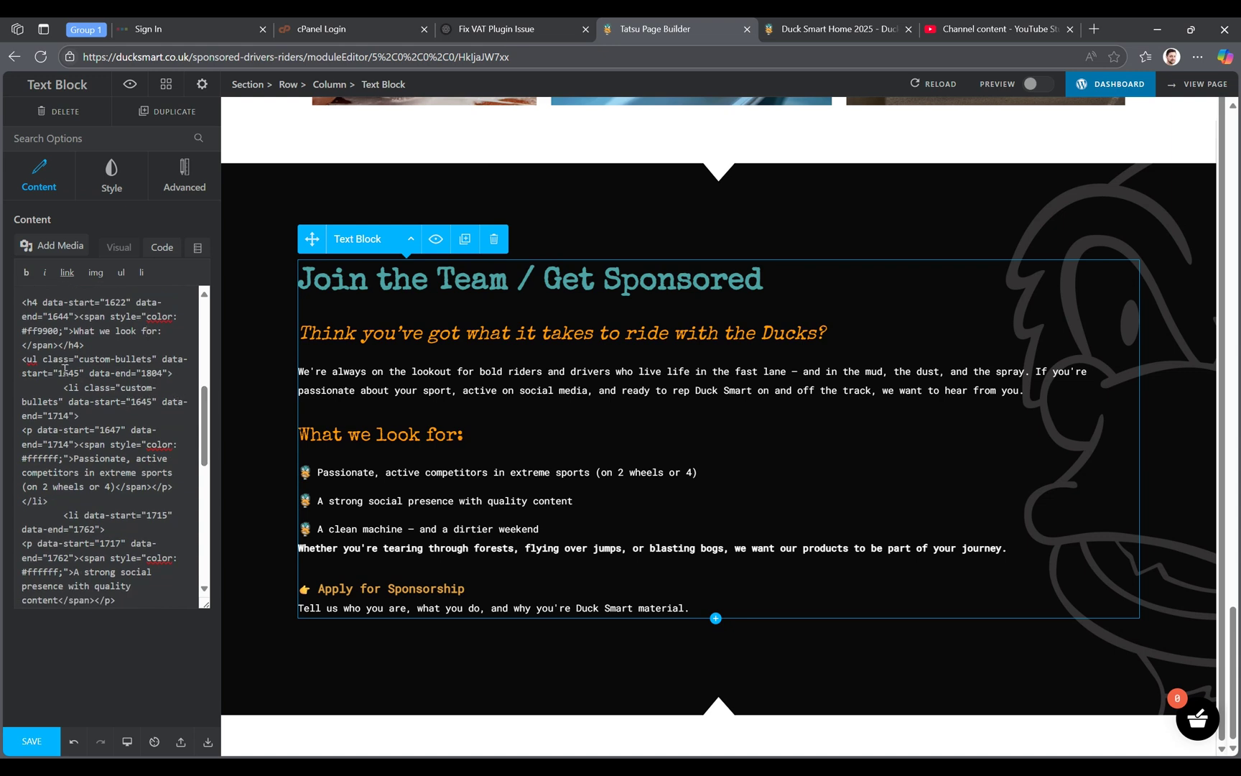
drag(22, 359, 40, 359)
click(43, 358)
drag(43, 358, 157, 363)
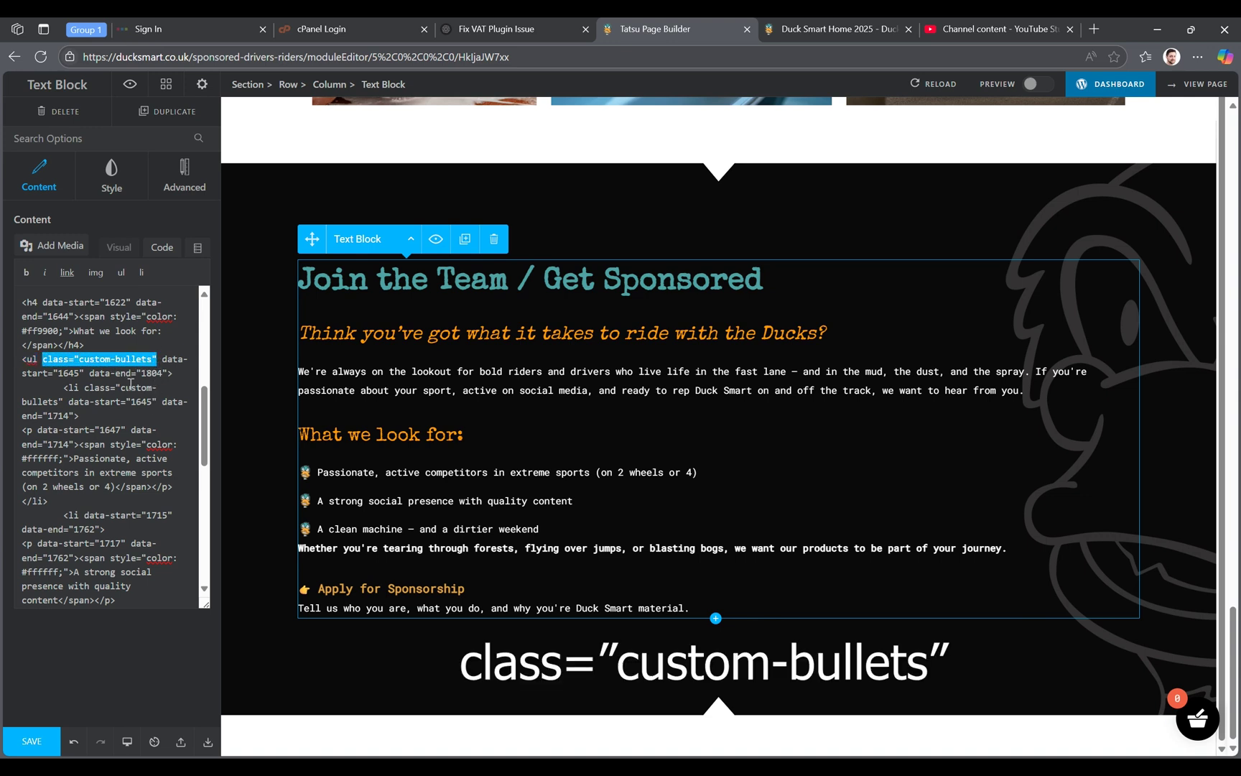
click(21, 360)
drag(39, 359, 174, 374)
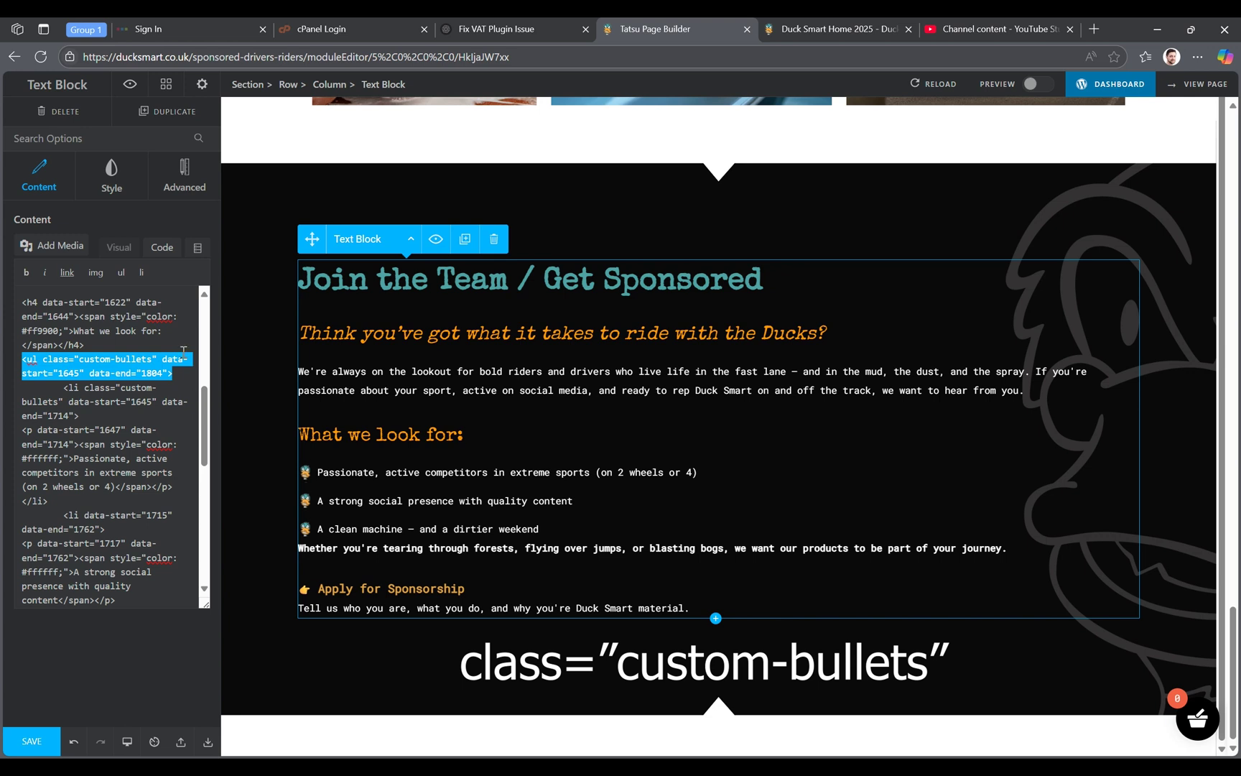
click(120, 250)
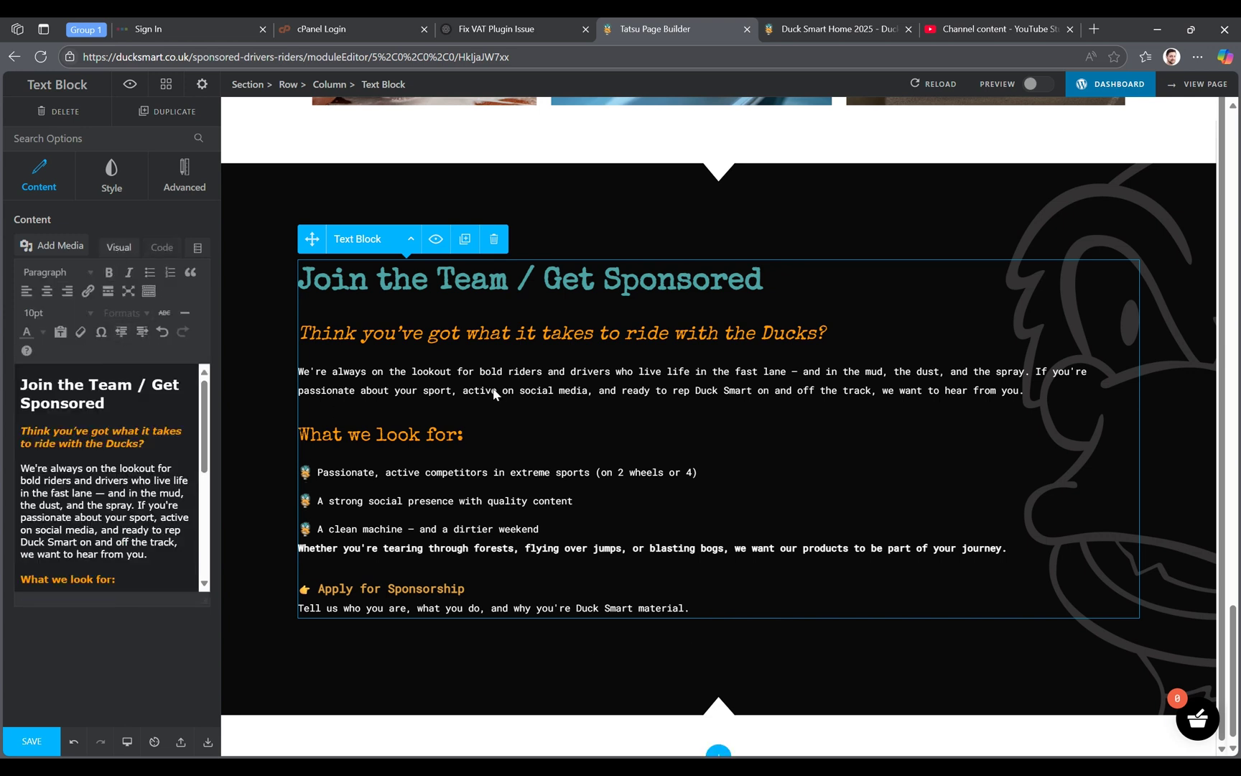
- Try centre and right text alignment on the "Sponsored Drivers & Riders" banner heading and return it to left
click(274, 488)
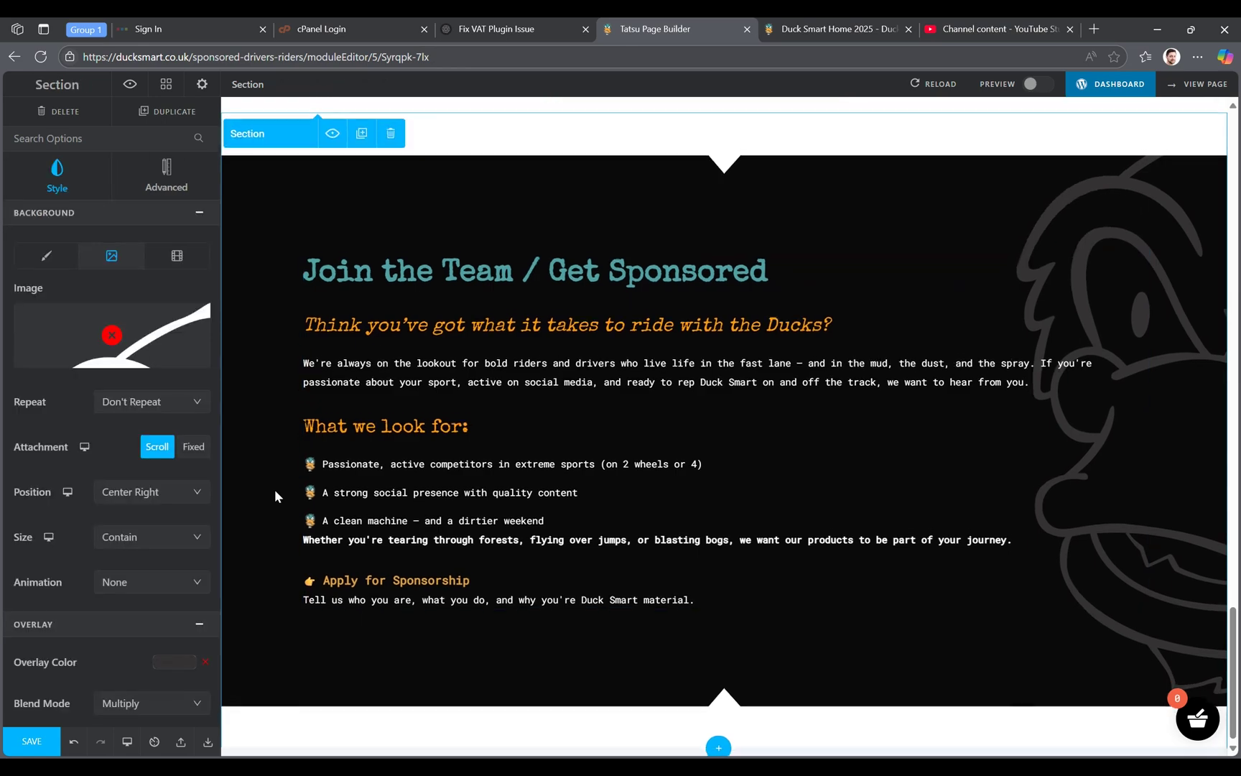
scroll(432, 505, up, 10)
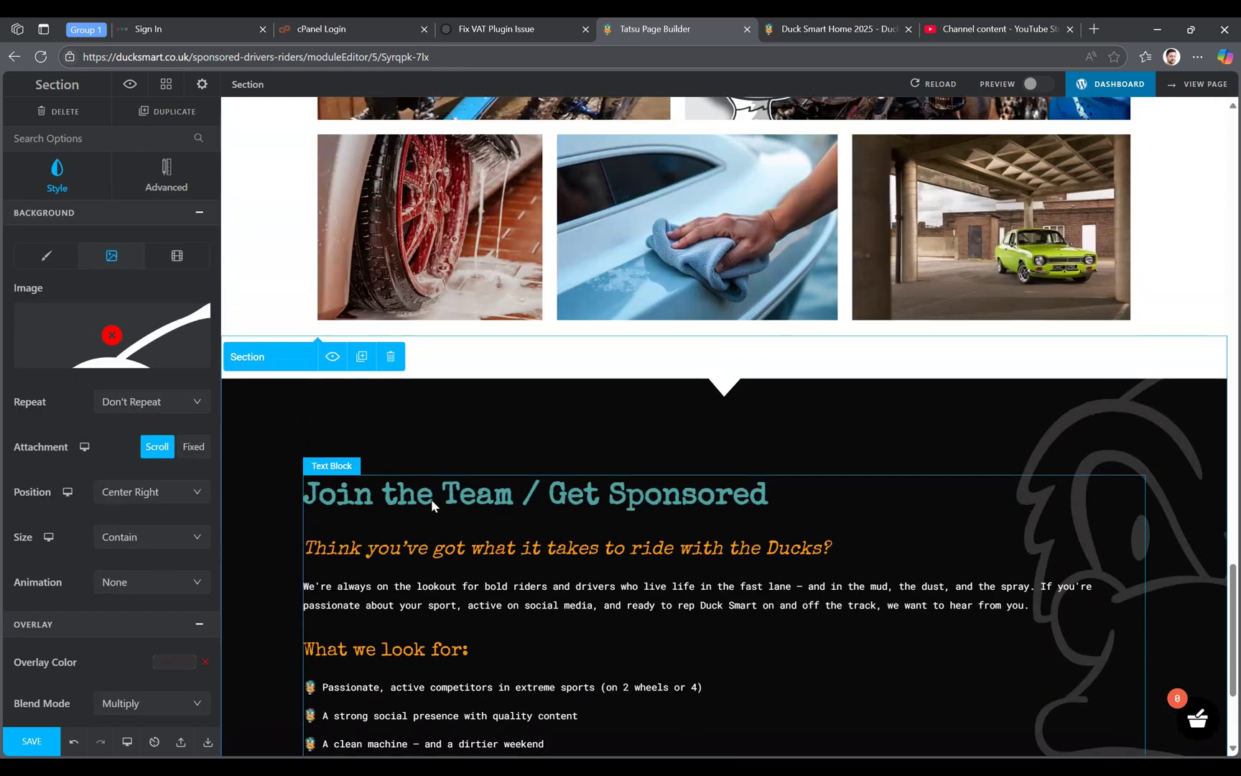
scroll(432, 505, up, 8)
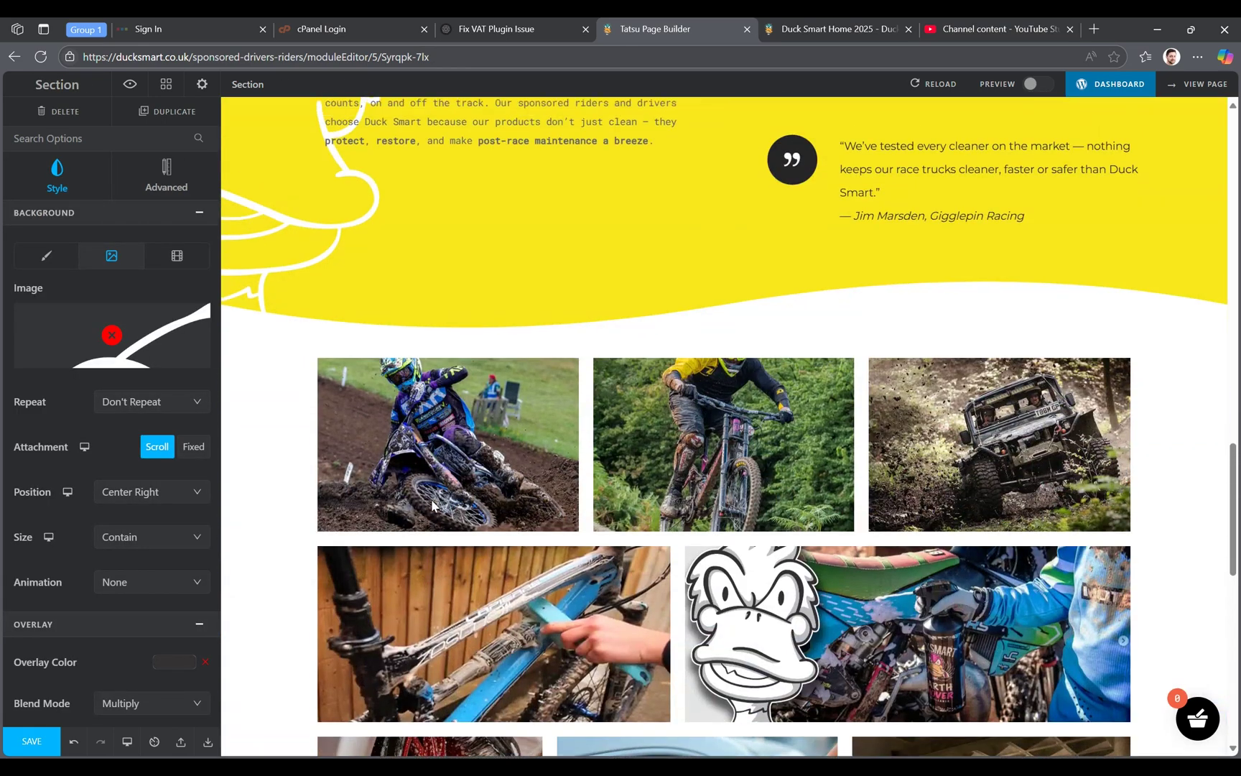
scroll(432, 500, up, 10)
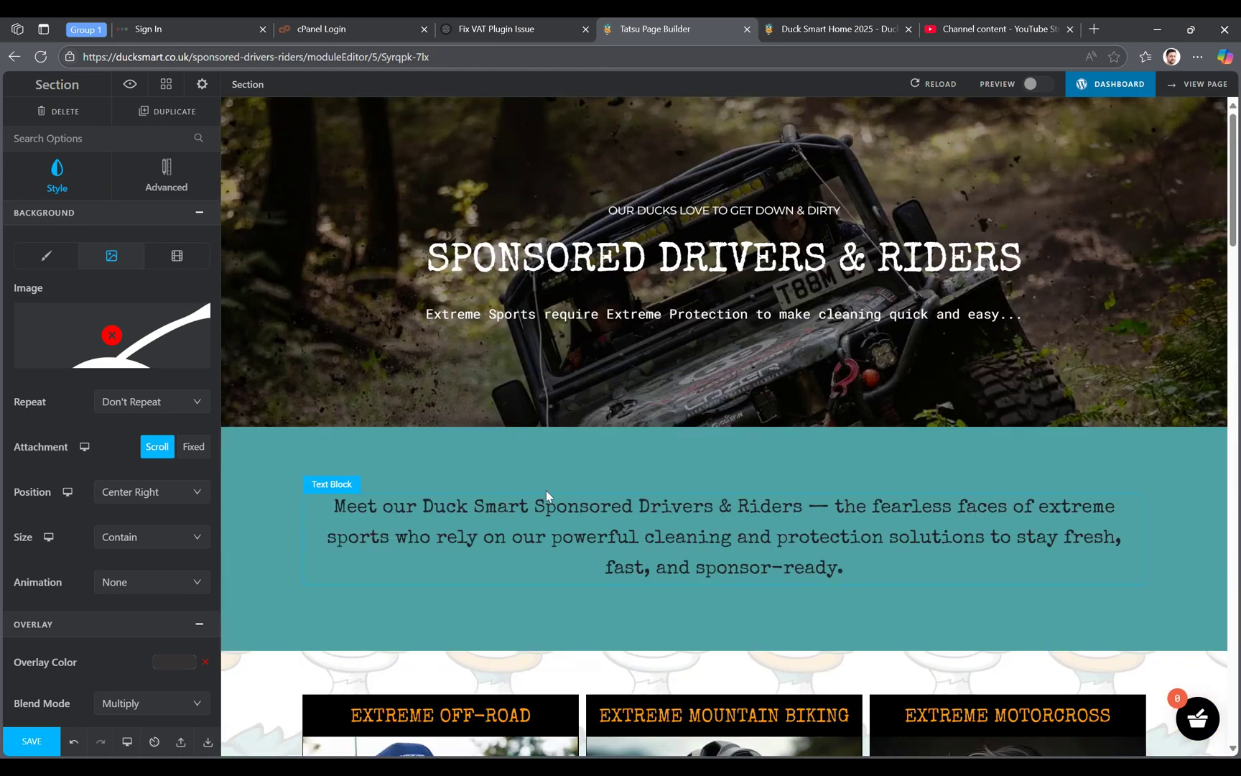
click(639, 281)
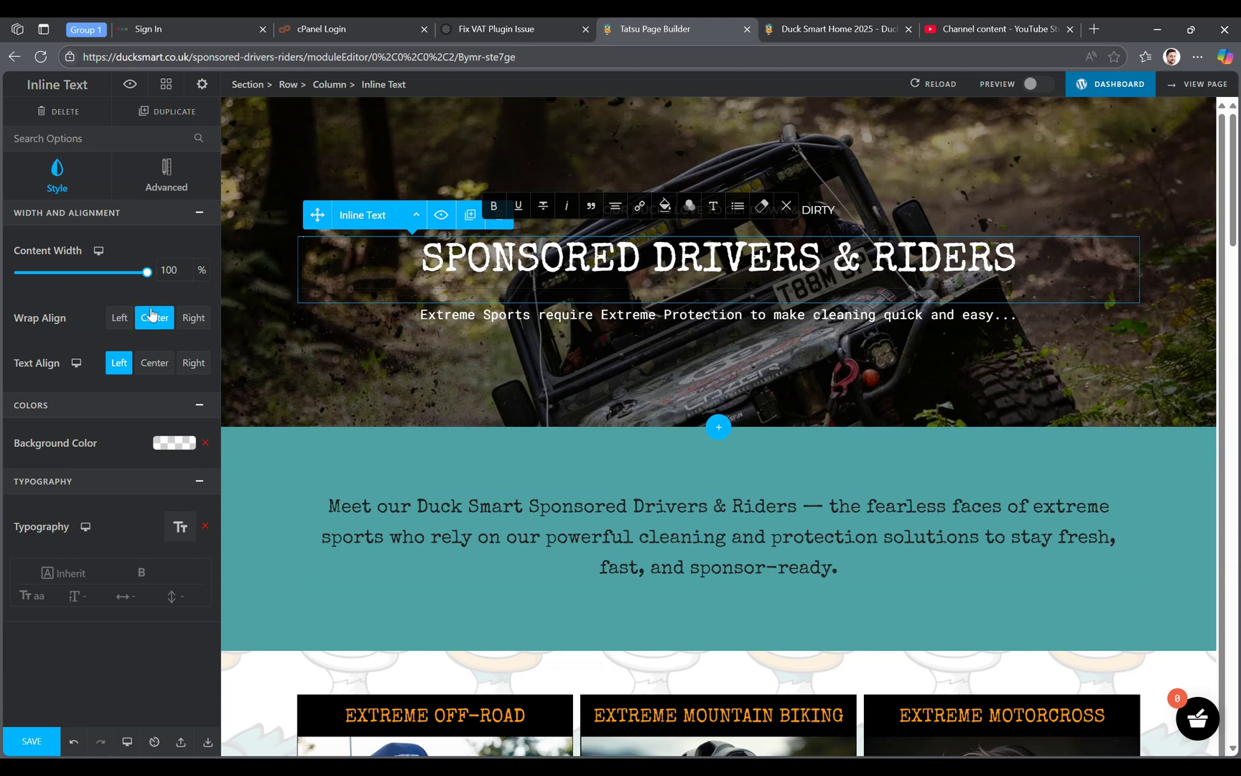
click(157, 366)
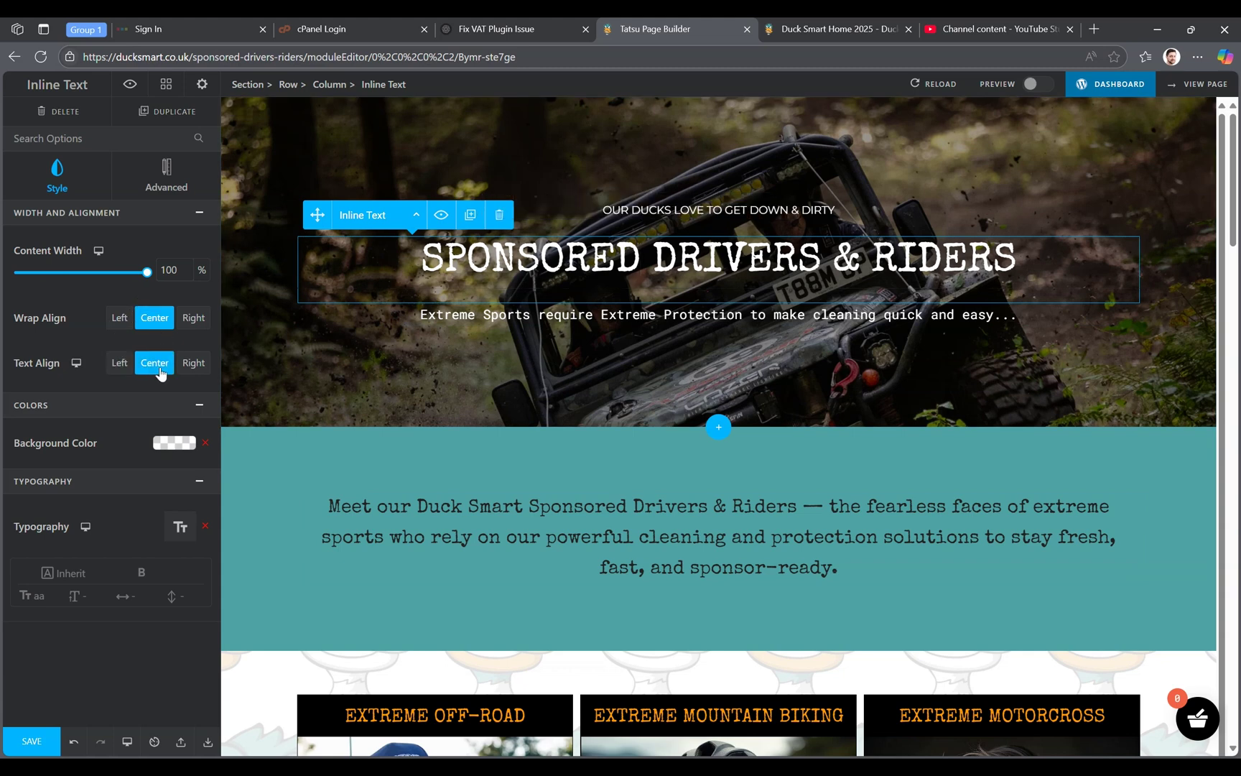
click(193, 363)
click(155, 363)
click(120, 363)
- Try left and right wrap alignment on the banner heading and return it to centre
click(119, 320)
click(193, 318)
click(154, 322)
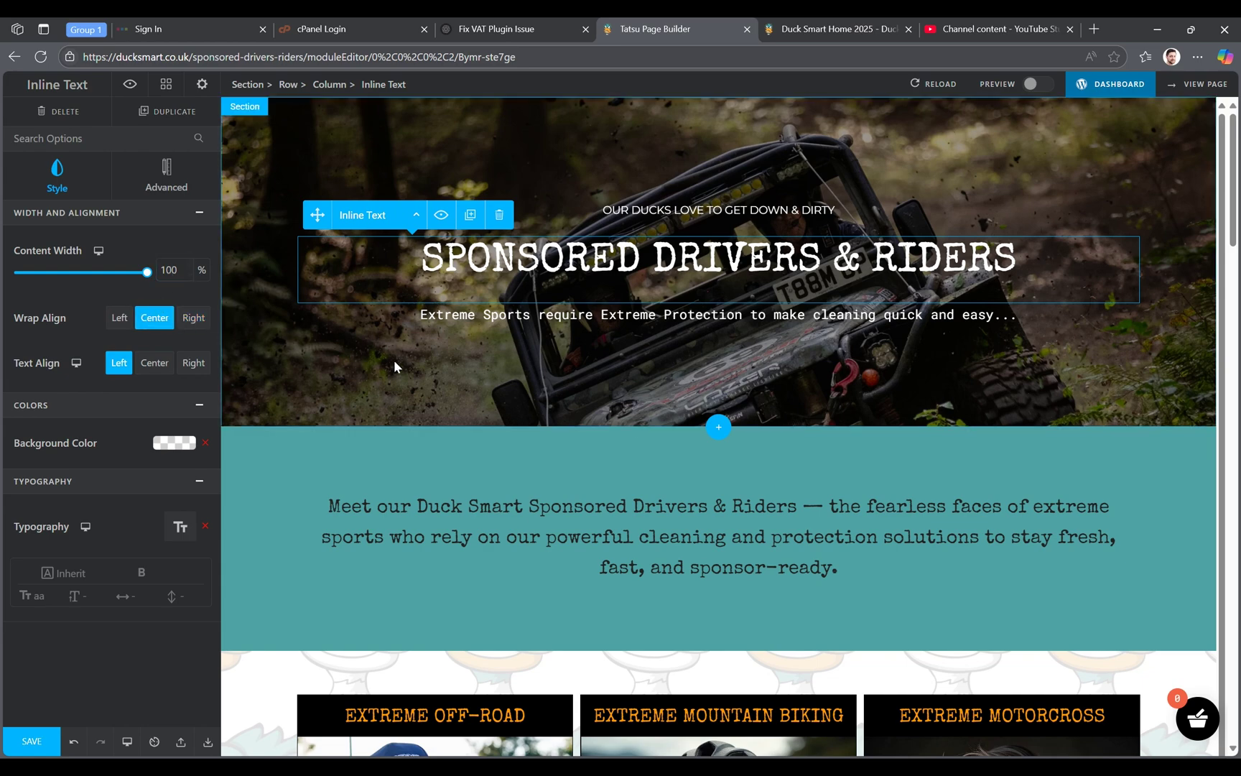
- Open the live Sponsored Drivers & Riders page and review its banner, team profiles, testimonials, gallery, sponsorship section and footer
scroll(467, 446, down, 1)
scroll(502, 490, down, 3)
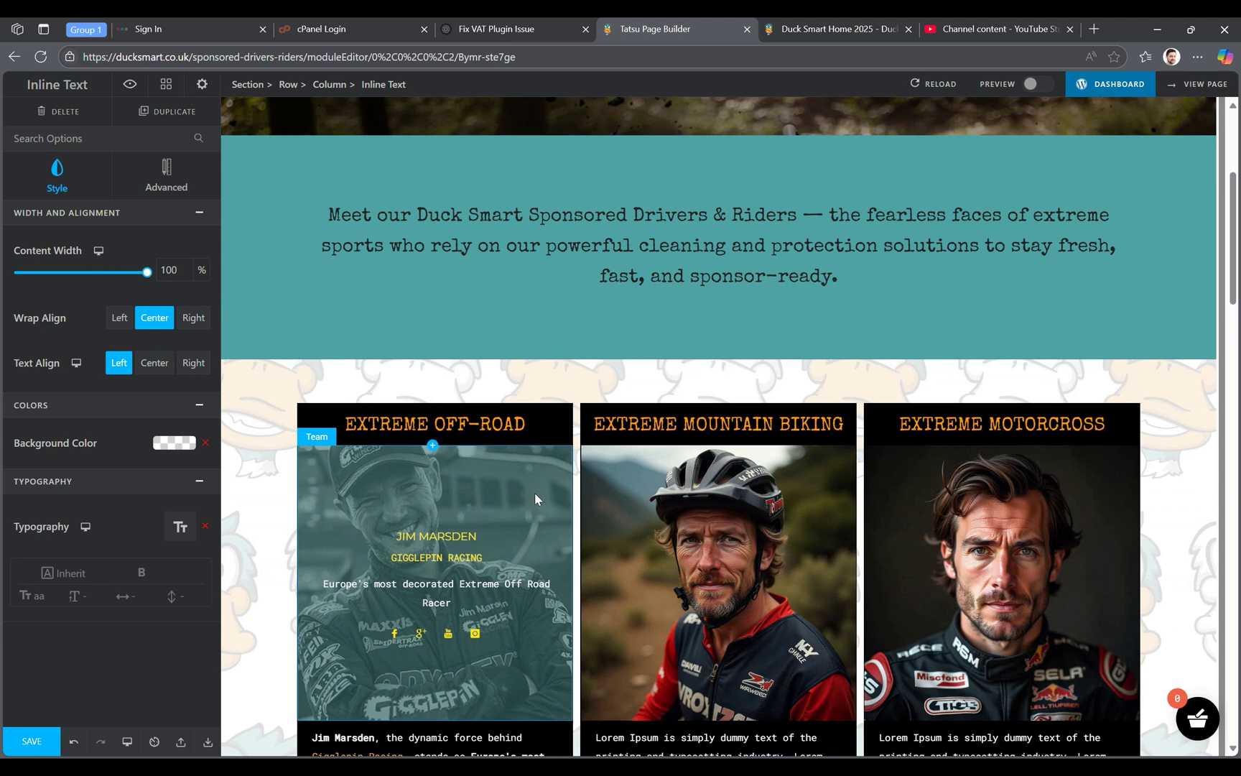
scroll(496, 501, down, 1)
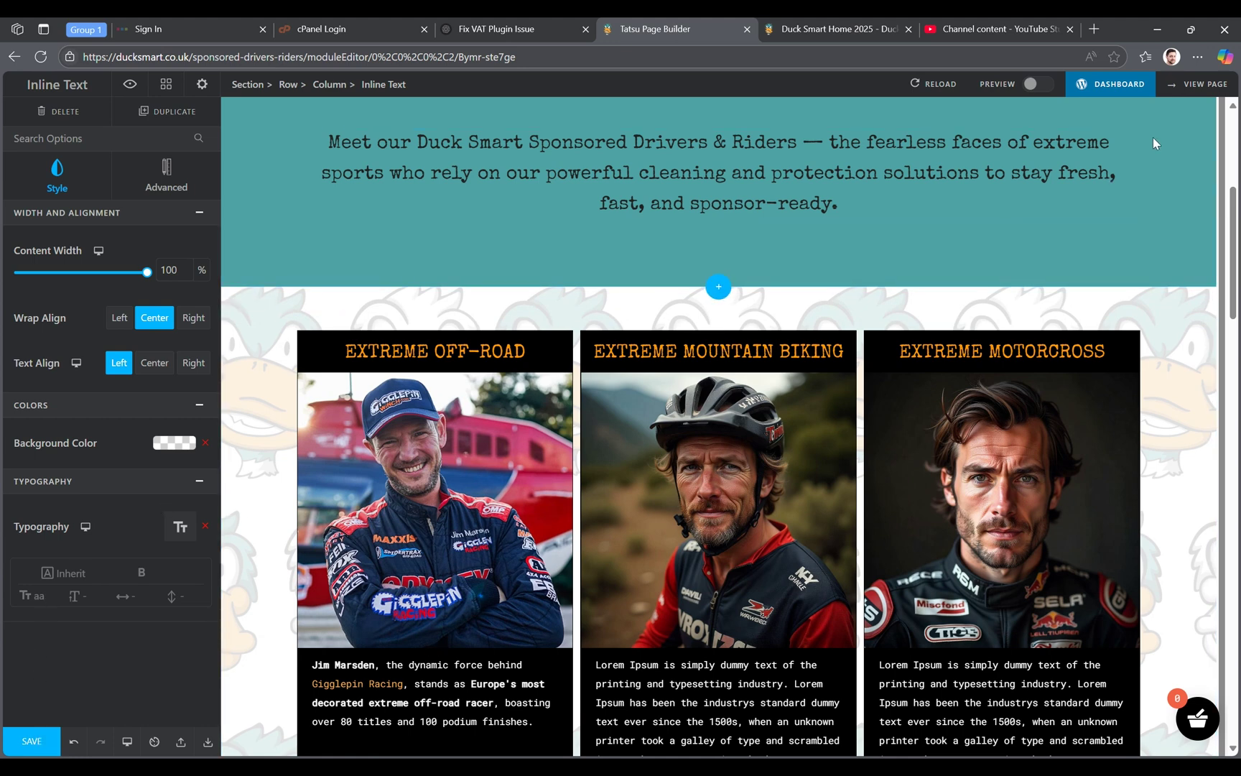
click(1202, 85)
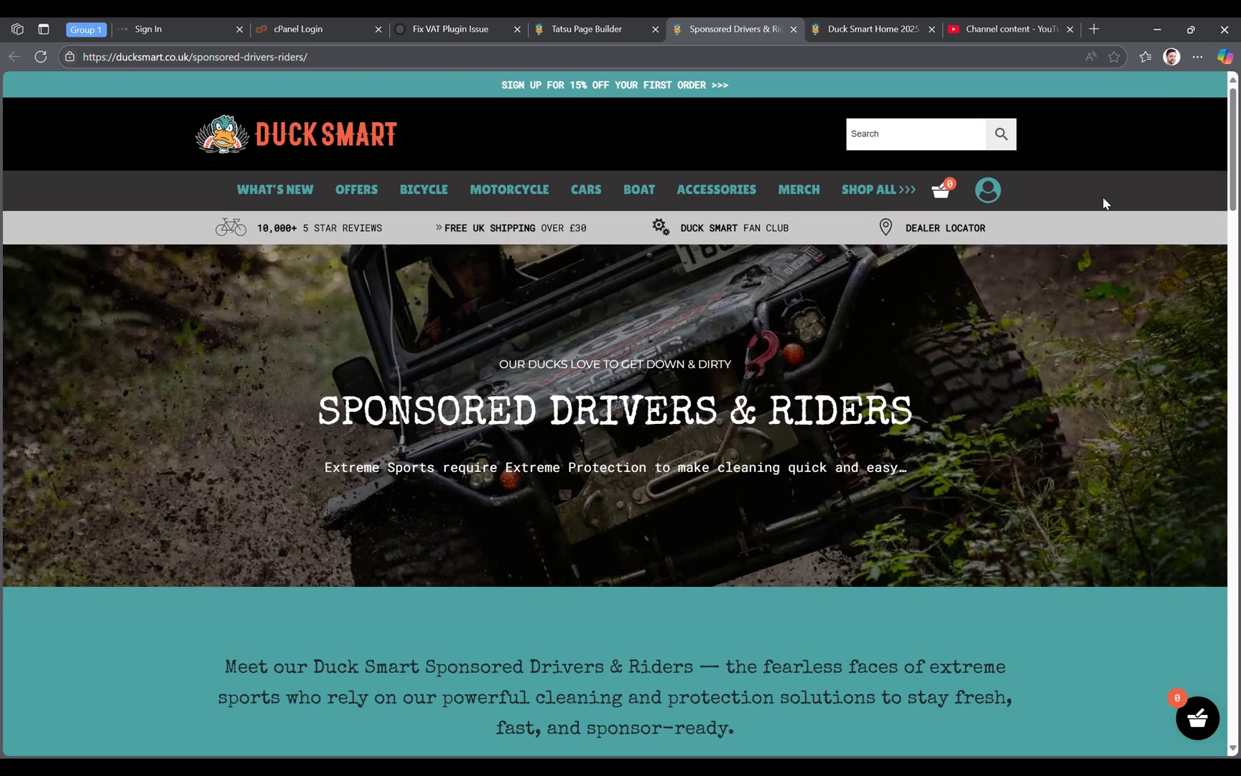
scroll(1029, 299, down, 8)
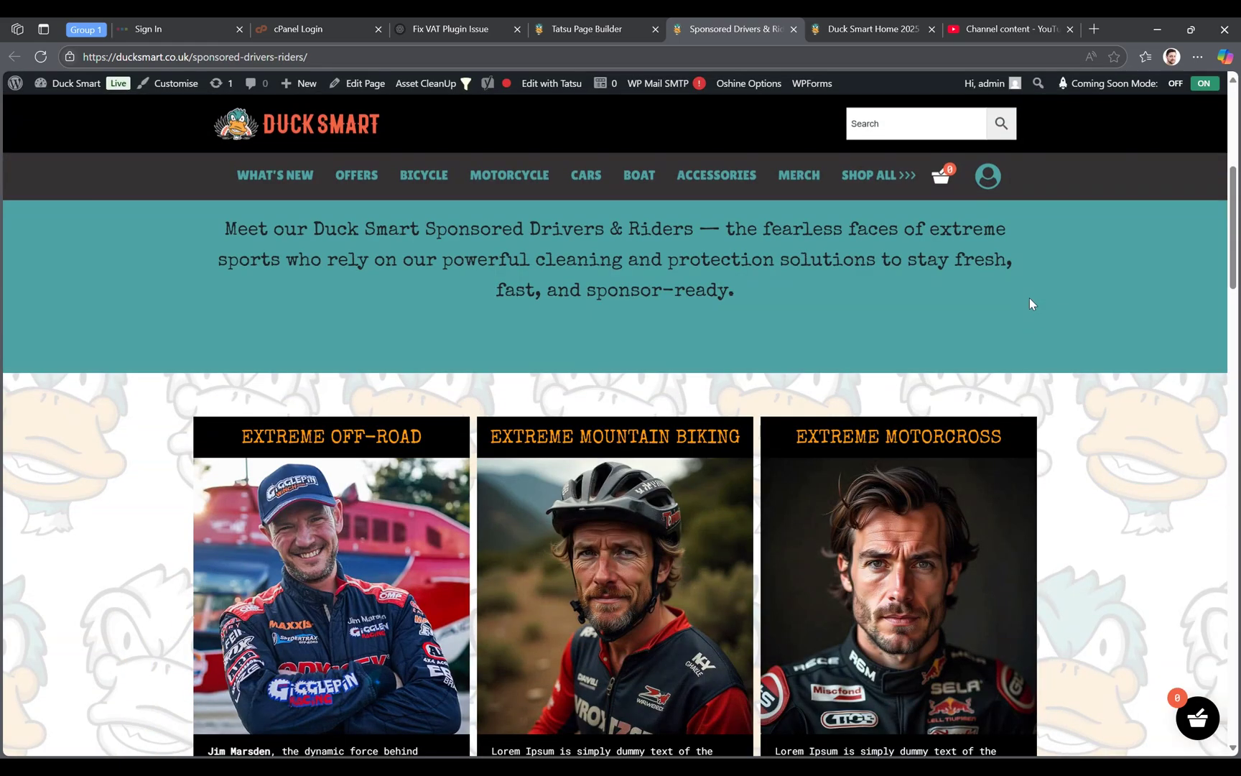
scroll(1029, 303, down, 10)
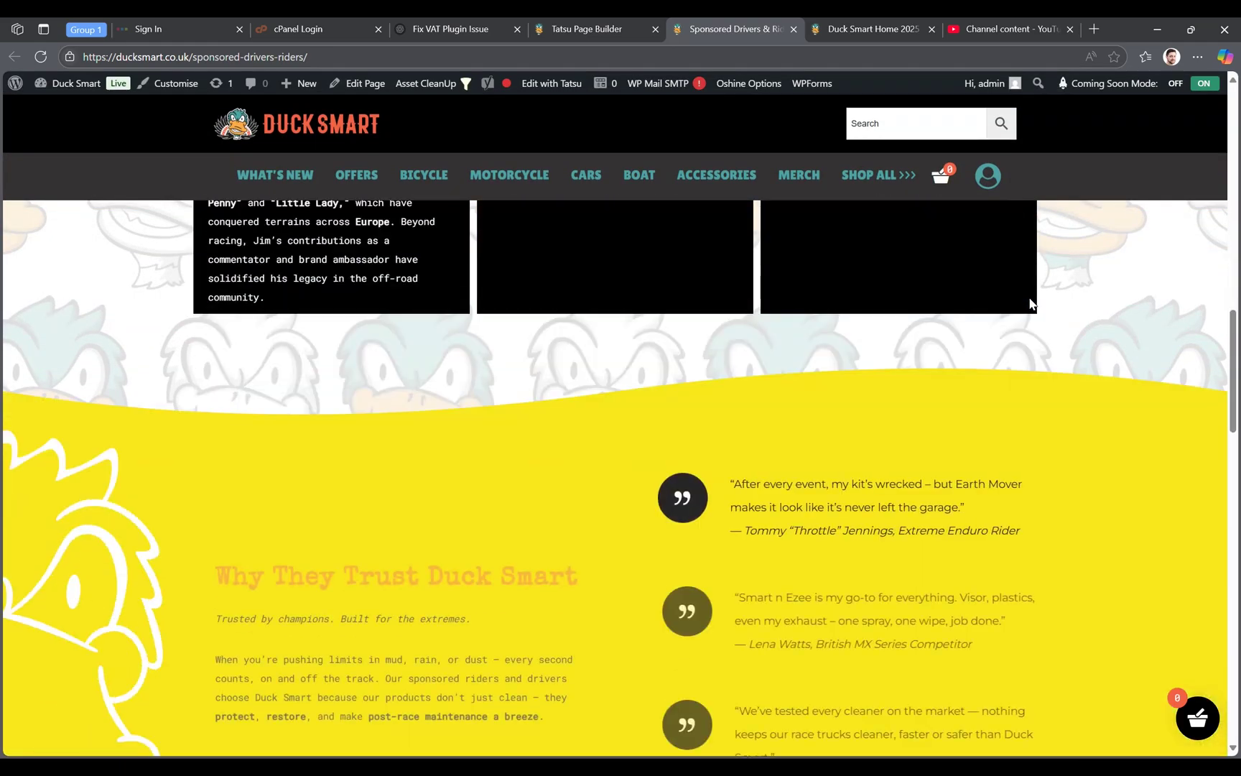
scroll(1029, 302, down, 8)
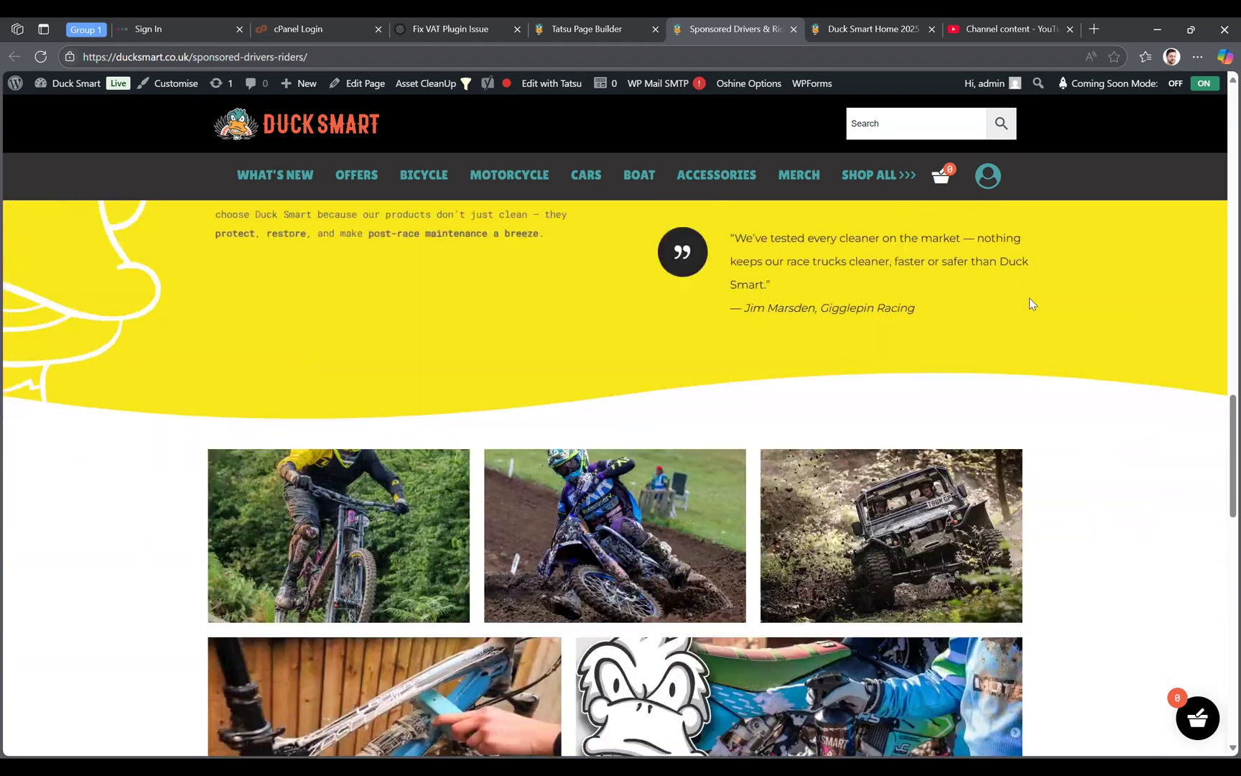
scroll(1029, 302, down, 8)
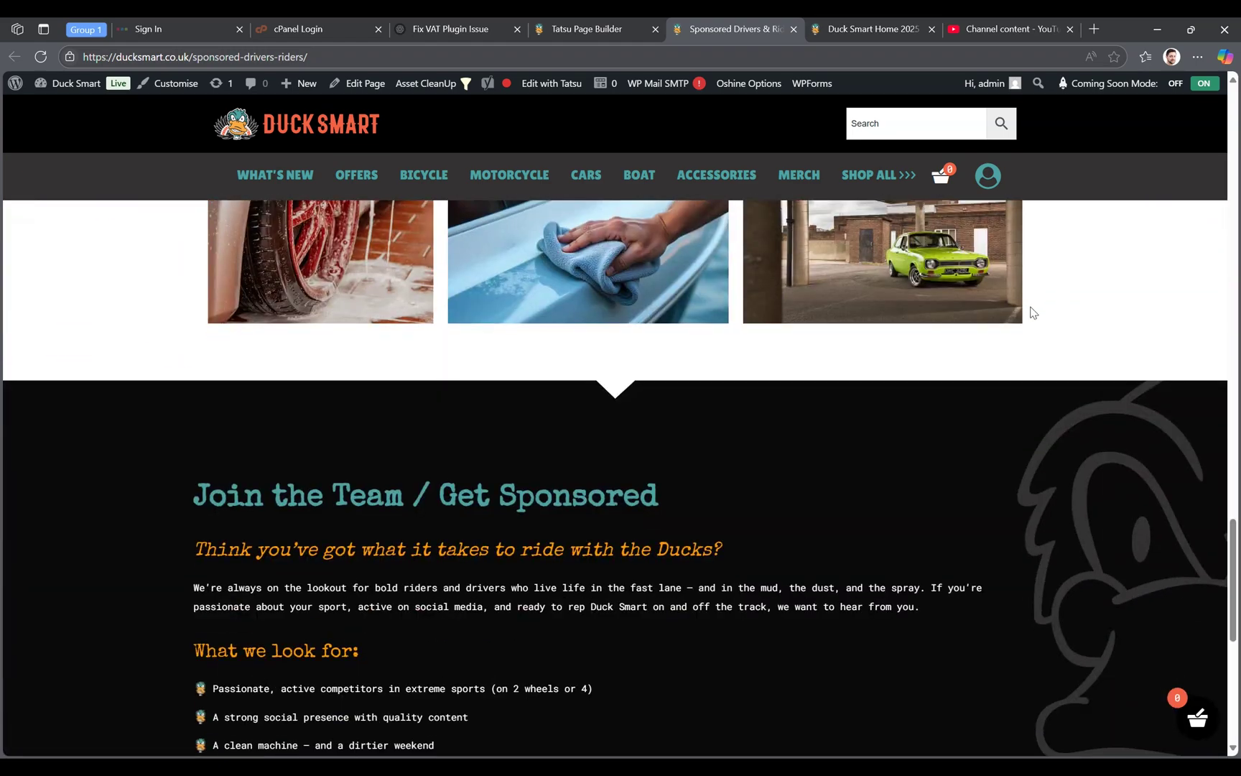
scroll(827, 277, down, 5)
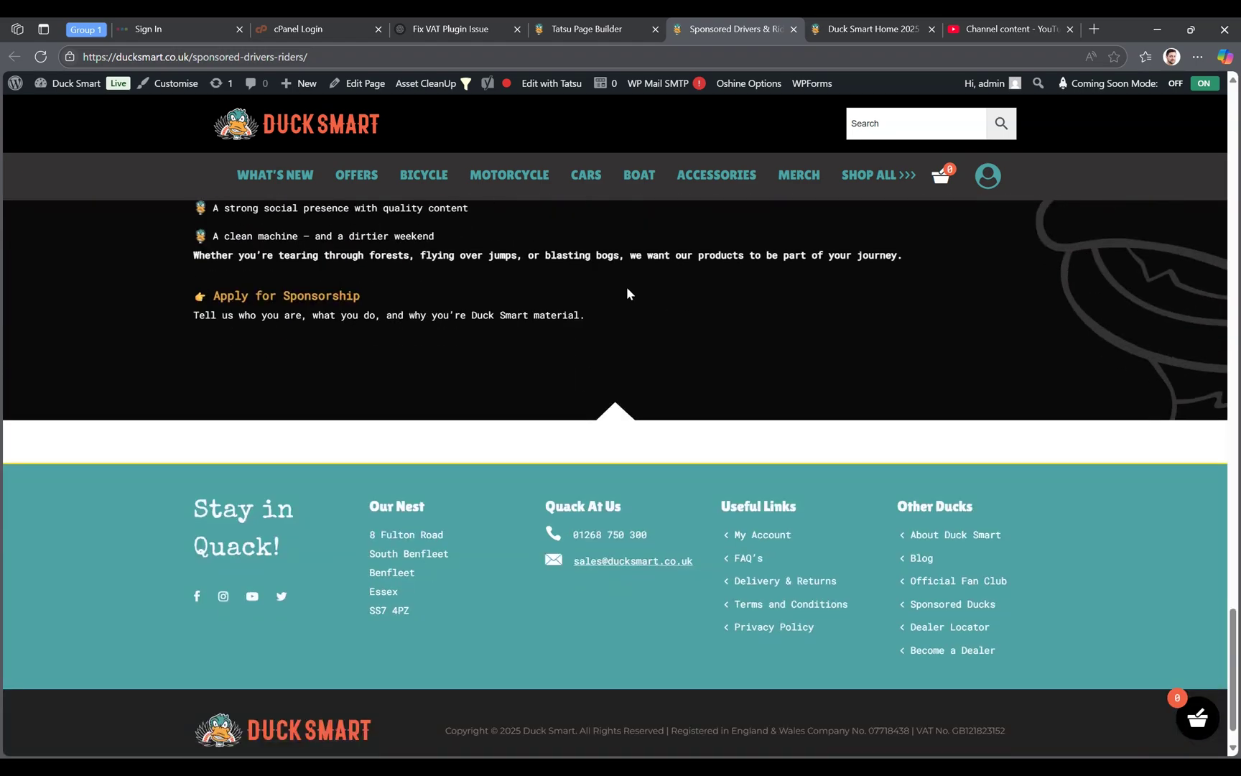
scroll(599, 309, up, 10)
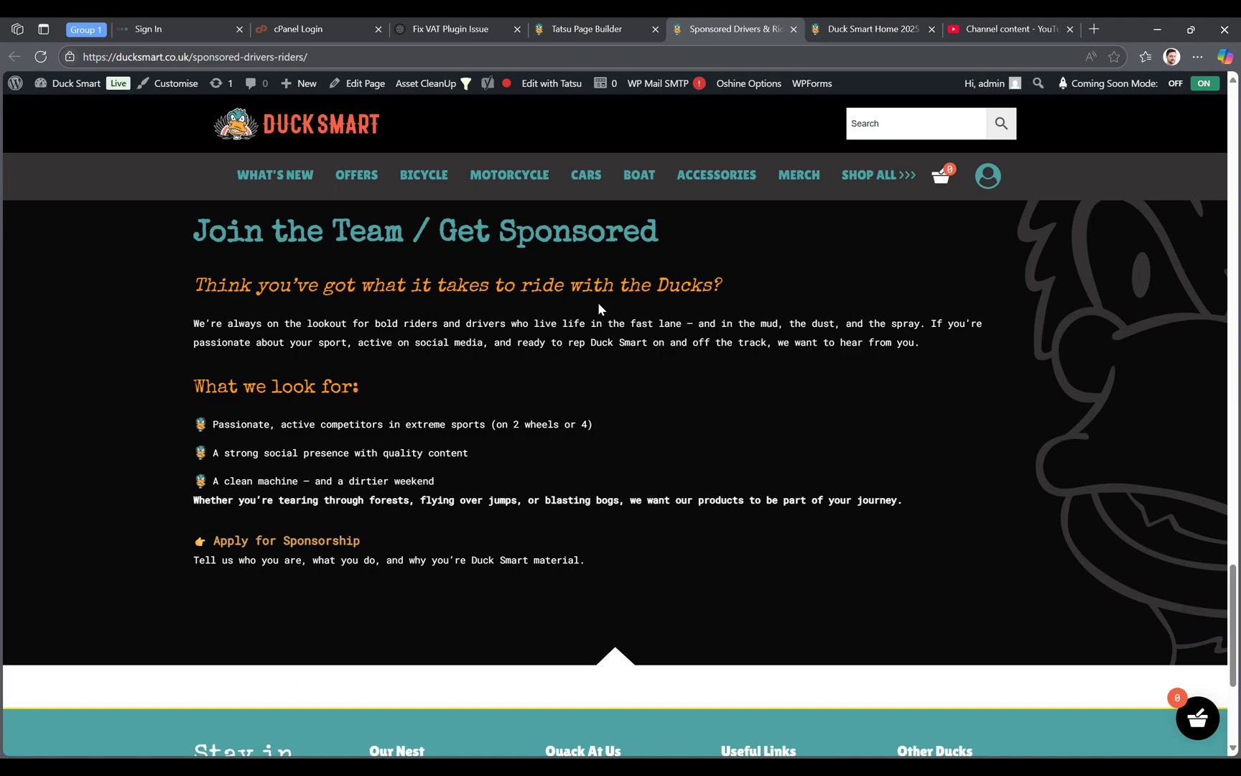
scroll(598, 304, up, 15)
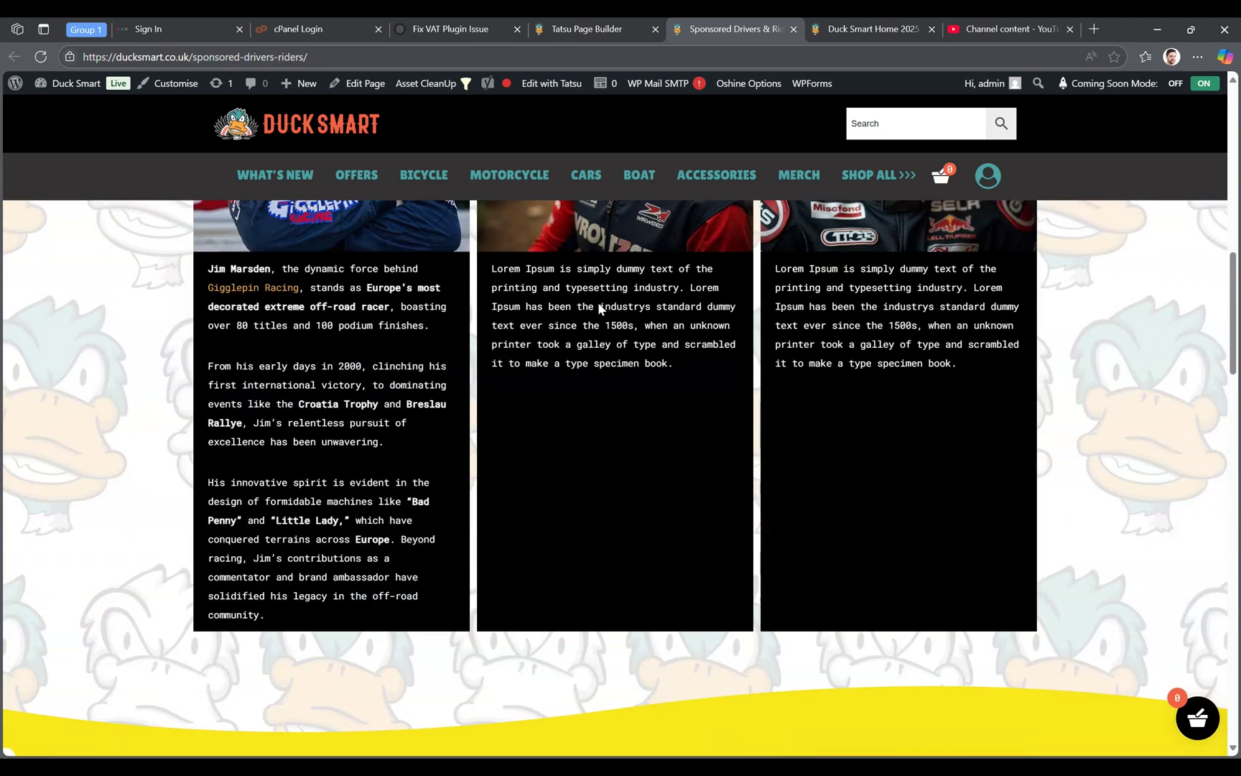
scroll(599, 303, up, 2)
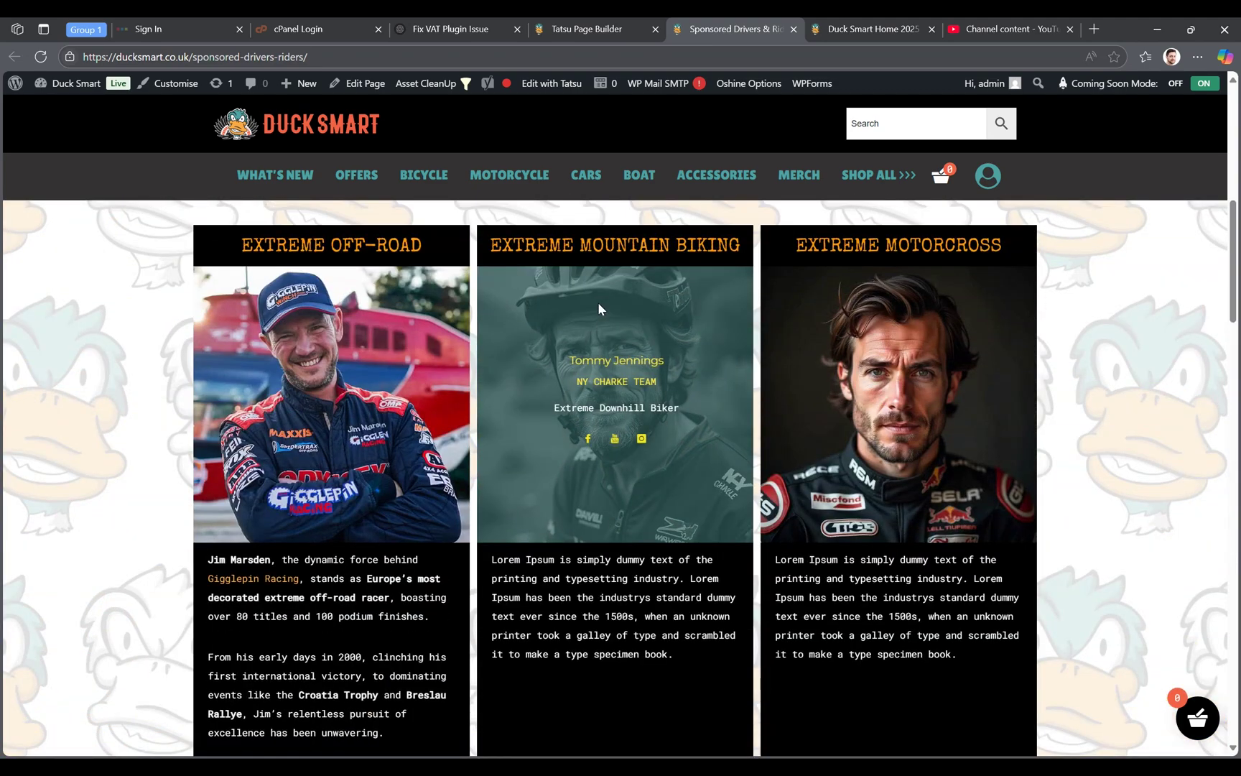